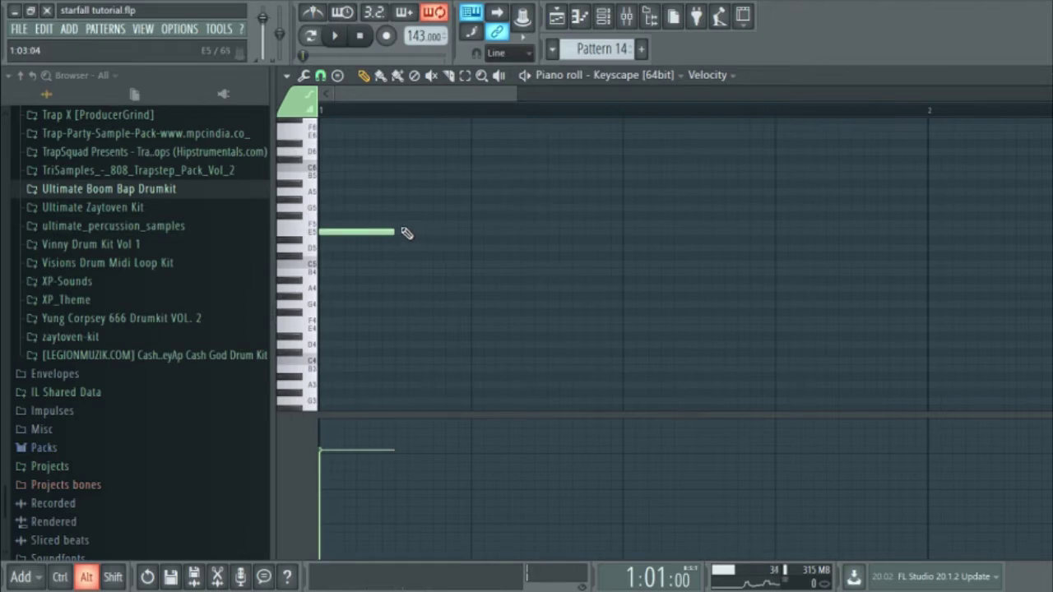
Lay out the Keyscape line with E5 in bar 1, G5 in bar 2, C5 at bar 3 and B4 following it.
scroll(392, 234, down, 4)
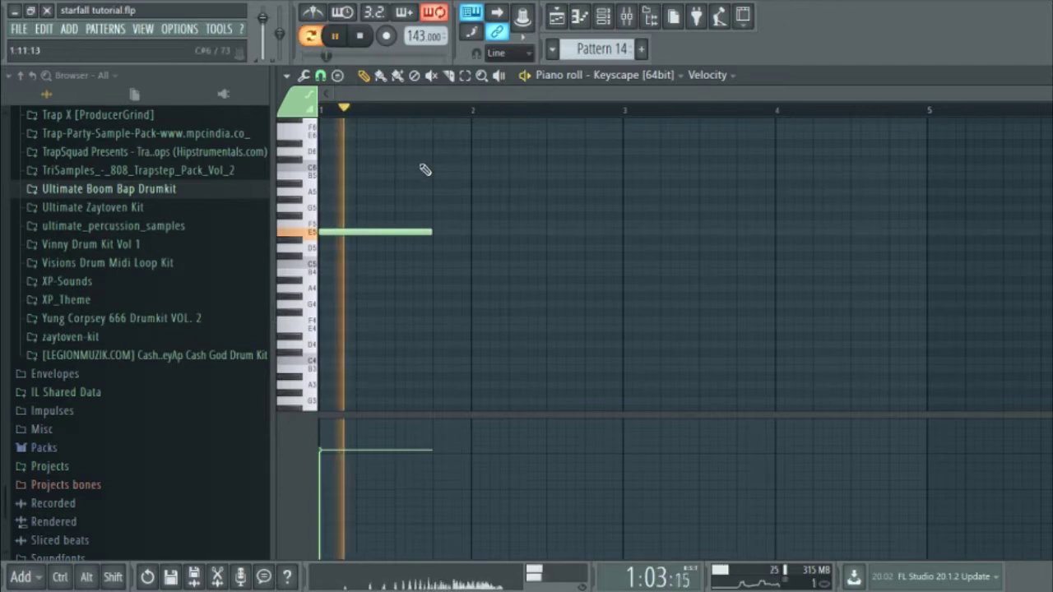
key(space)
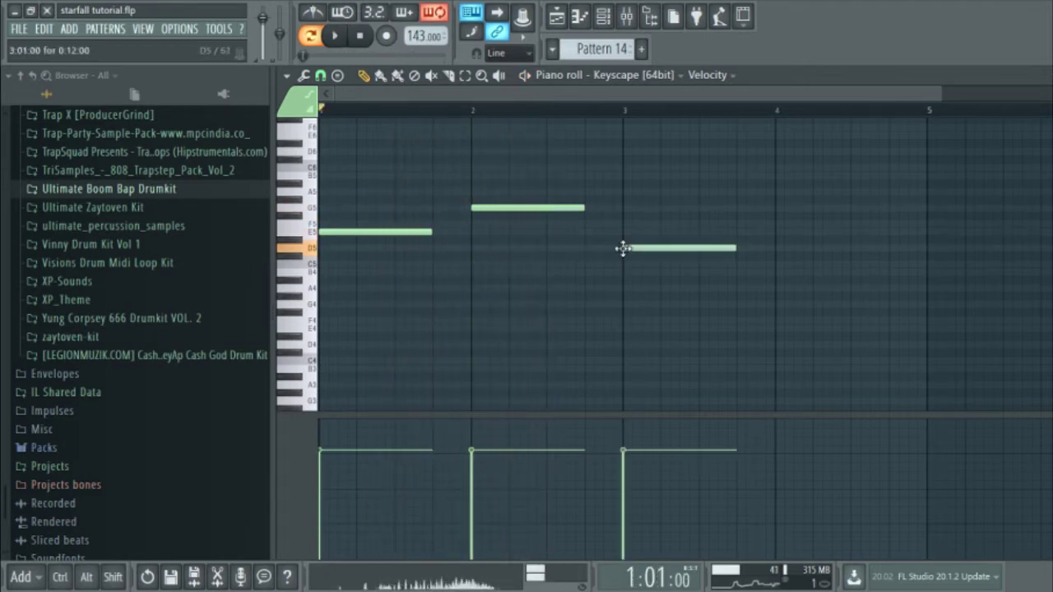
key(space)
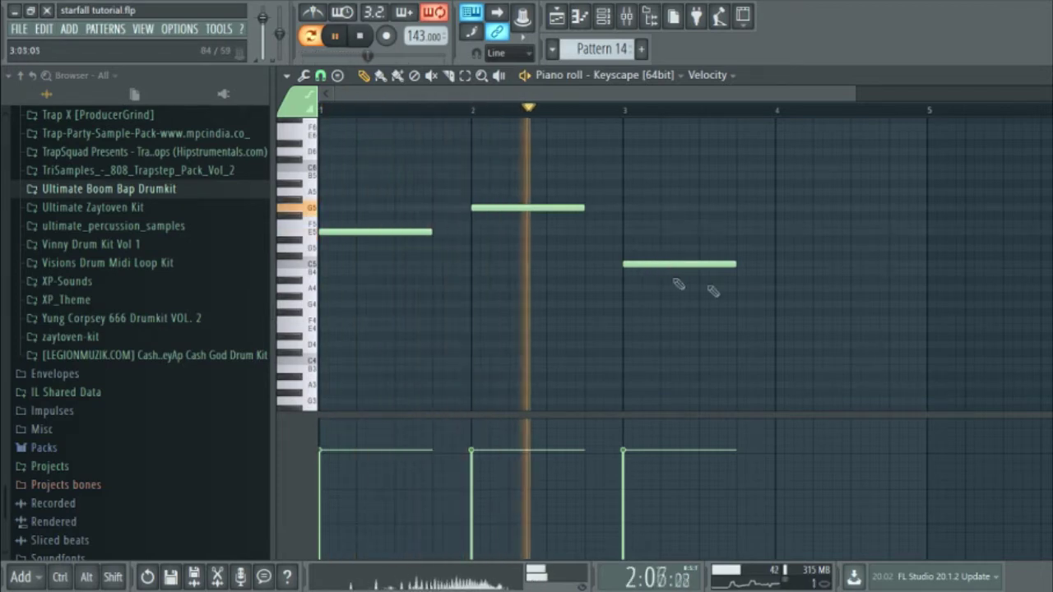
click(753, 271)
key(space)
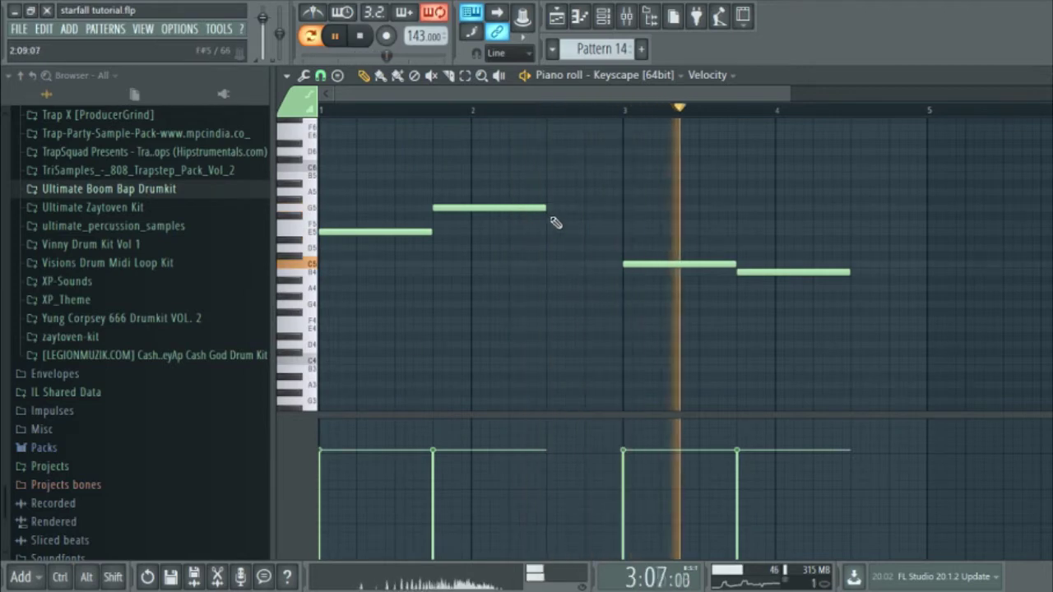
Add octave-lower notes E4, G4, E4, C4 and B3 under the Keyscape line and hold B4 through bars 1 and 2.
key(space)
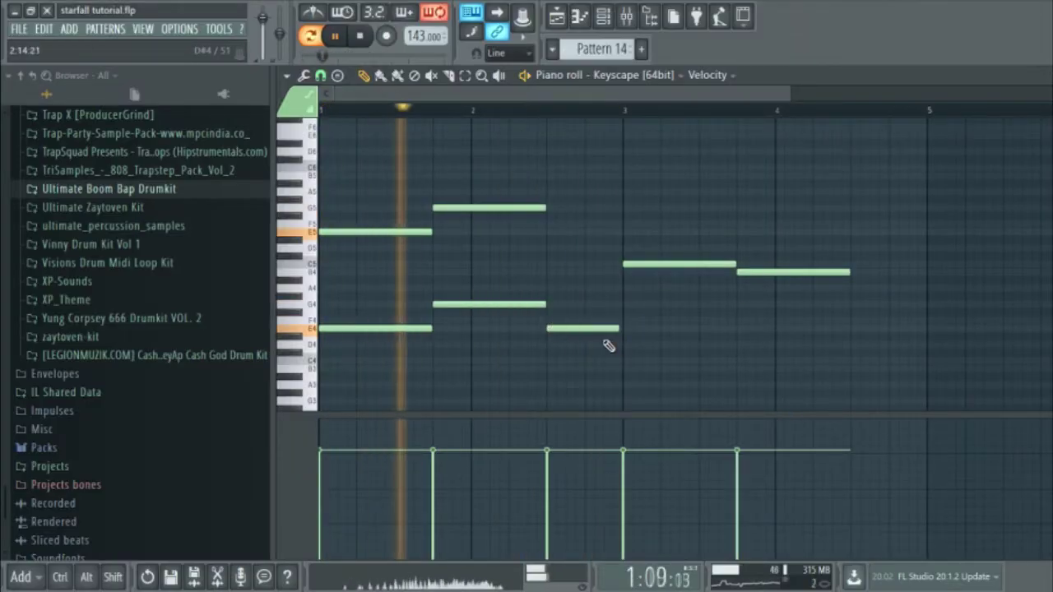
key(space)
key(space)
drag(695, 360, 736, 372)
ctrl+scroll(636, 333, down, 2)
key(space)
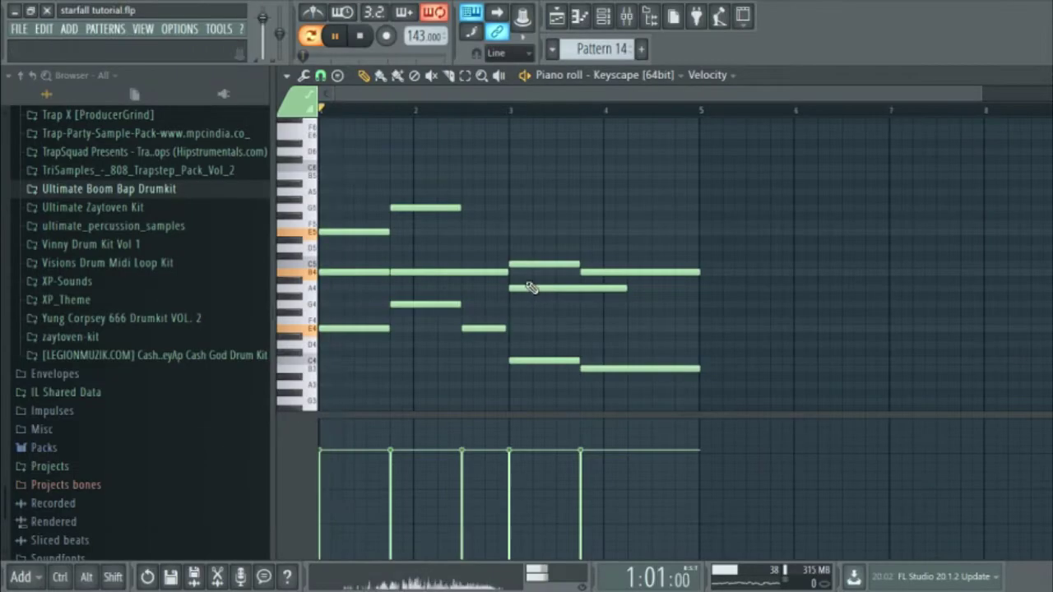
Shorten the A4 note to match the C5 above it and add a D#4 lasting all of bar 4.
drag(623, 288, 581, 290)
key(space)
drag(672, 337, 692, 346)
Start a high melody over the chords with G6 as long as the first chord, a short F#6 and a longer B6.
scroll(705, 334, up, 3)
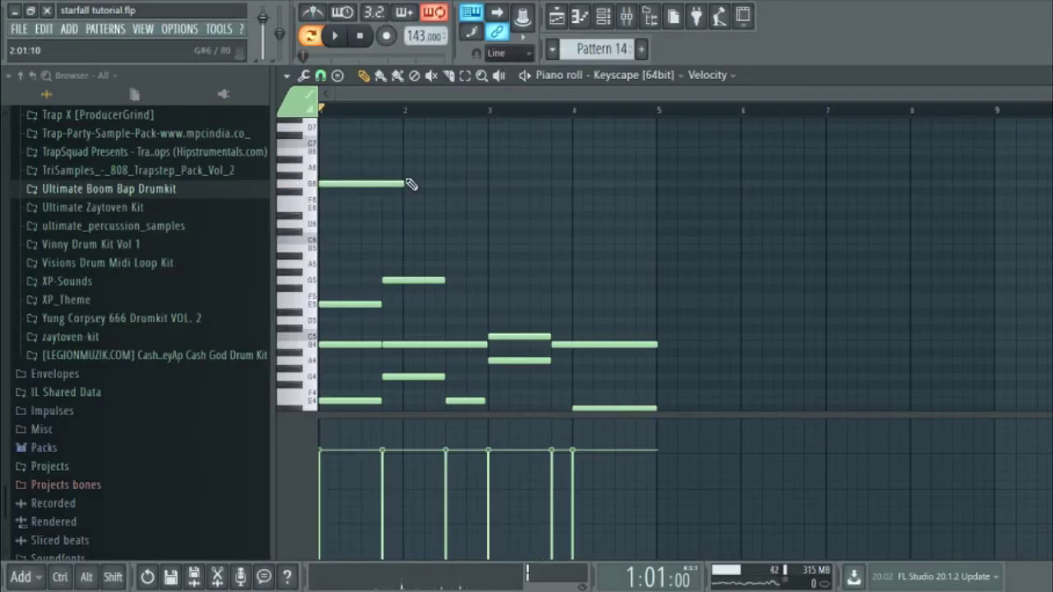
drag(404, 184, 381, 189)
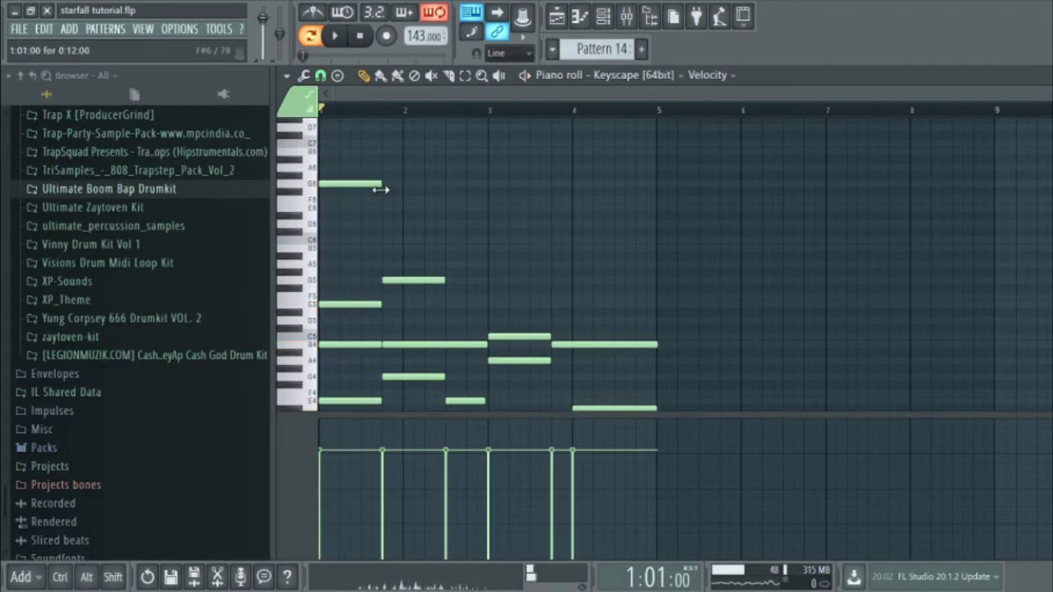
key(space)
click(384, 192)
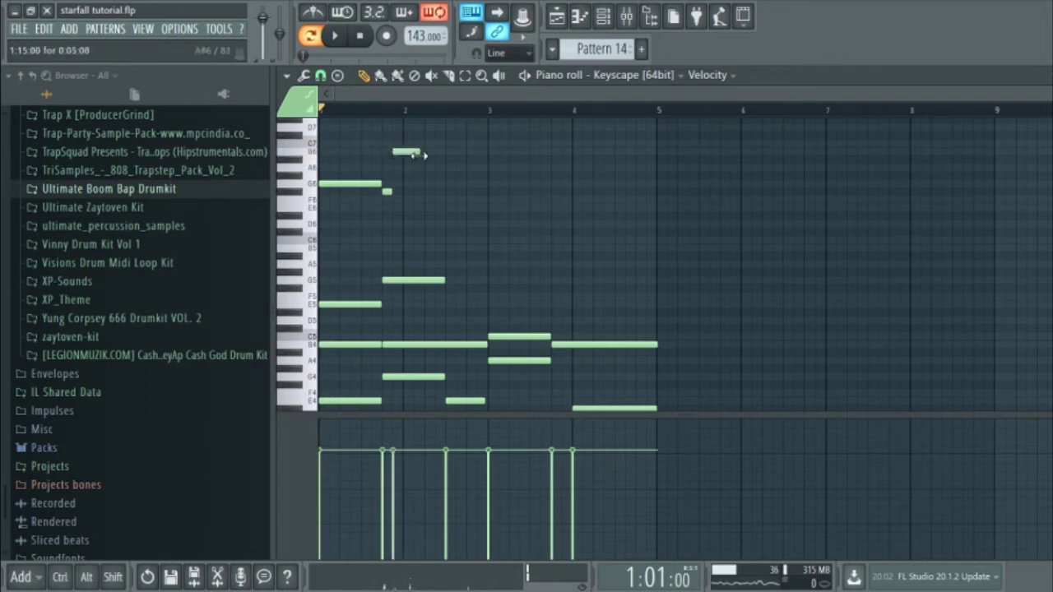
drag(435, 155, 449, 158)
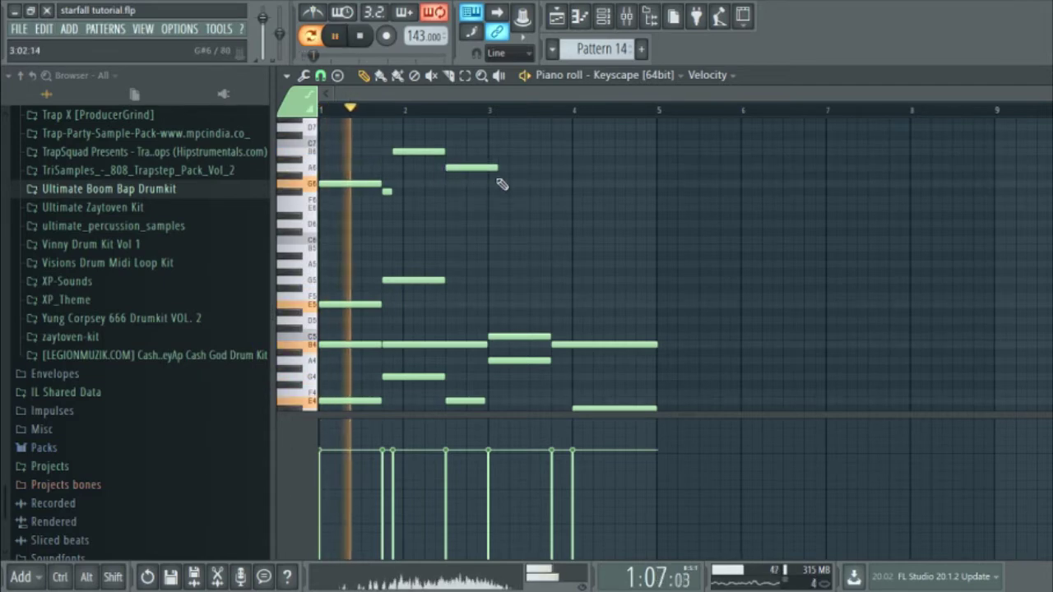
Complete the high melody with A6 ending at bar 3, then G6, F#6, a short G6 and A6, and play it back.
drag(497, 168, 487, 168)
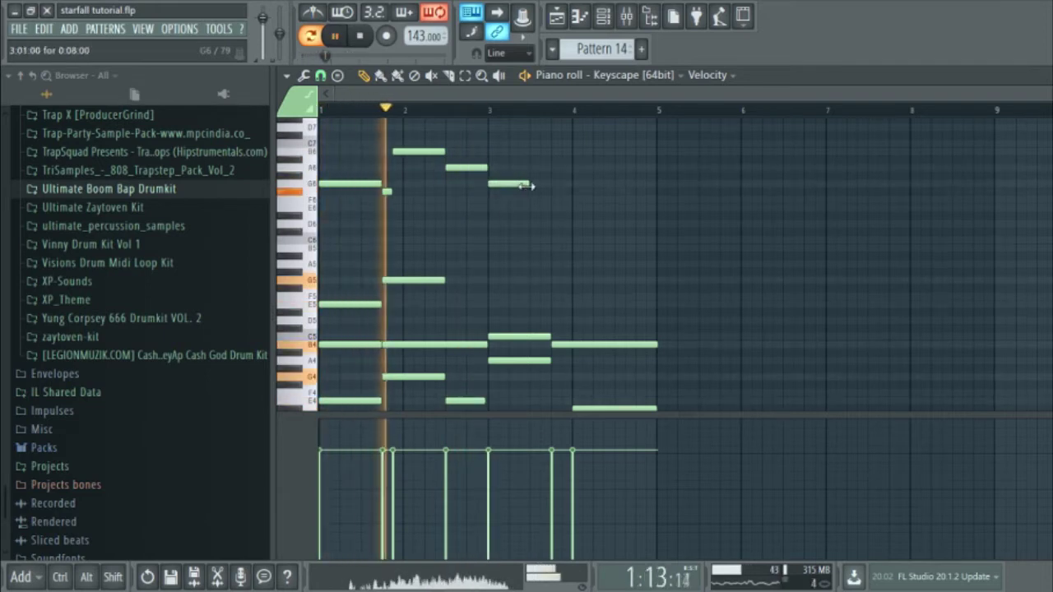
drag(531, 183, 553, 184)
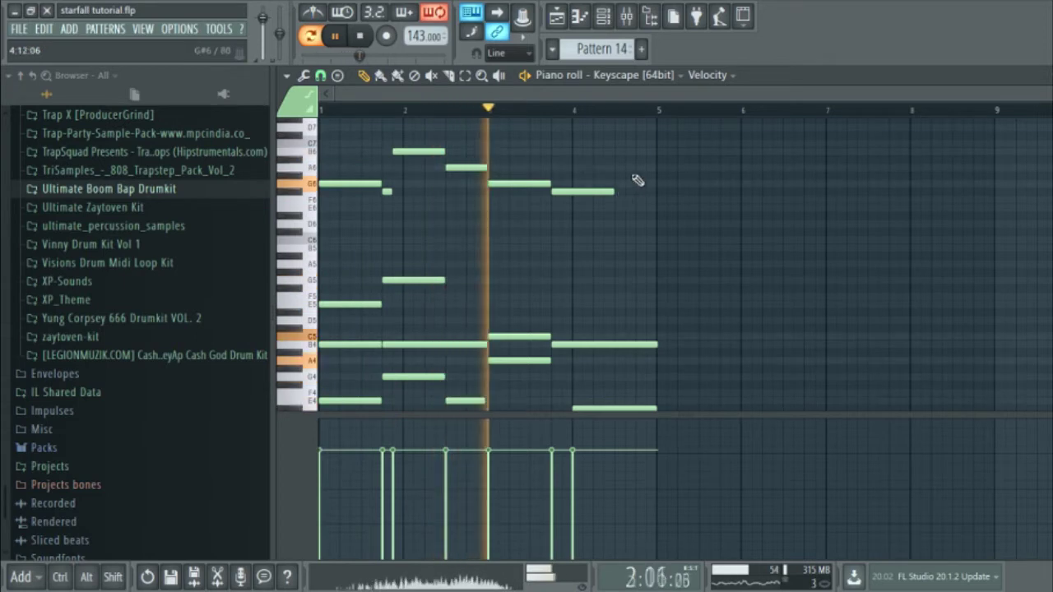
click(613, 183)
drag(613, 182, 634, 183)
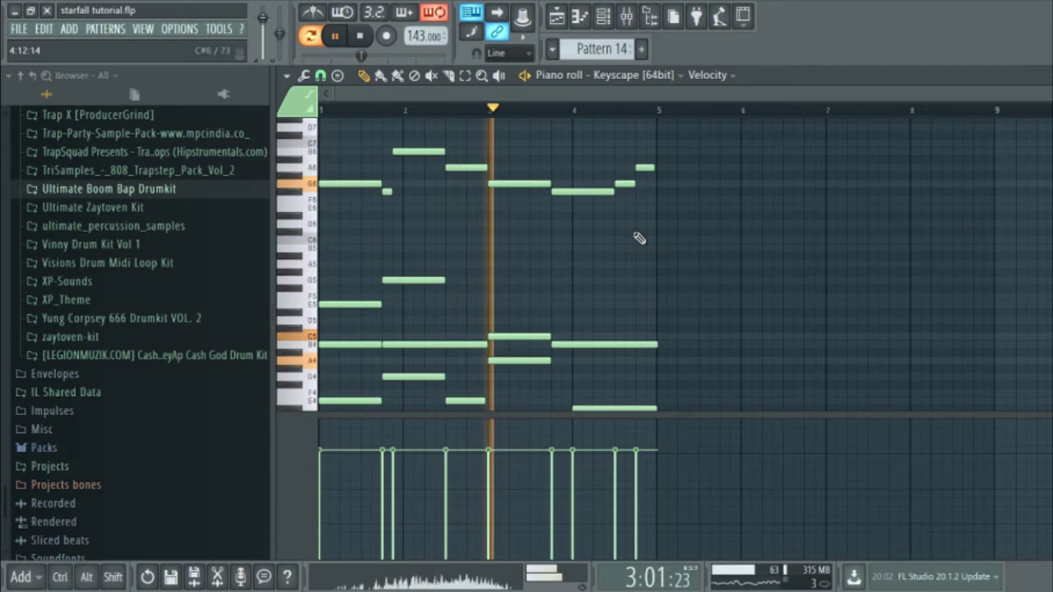
scroll(631, 229, down, 2)
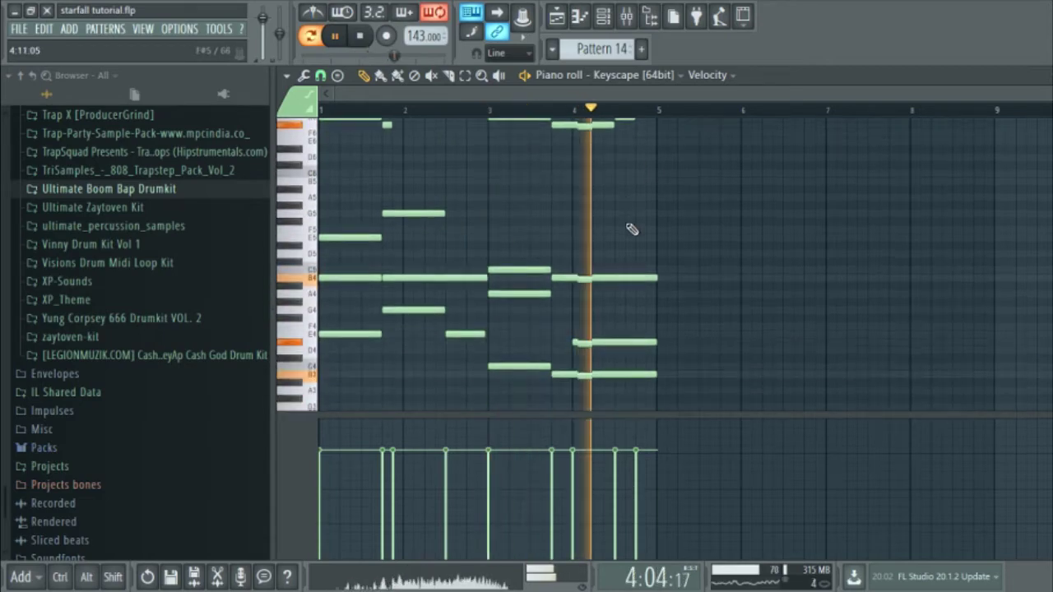
scroll(632, 222, up, 2)
key(space)
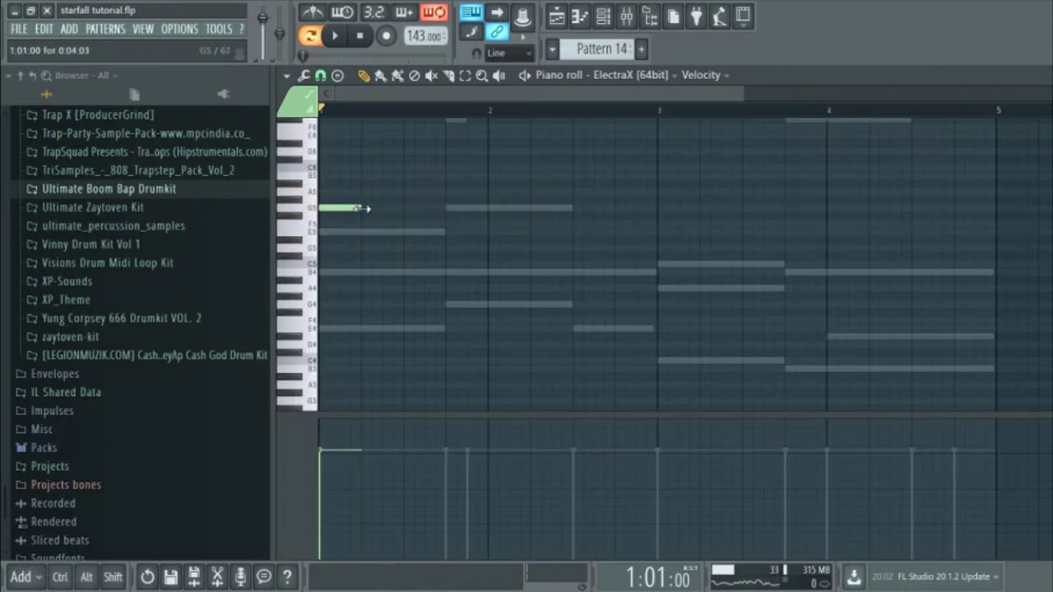
Transpose the ElectraX note up two octaves to G7 and add an F#7 right after it.
key(space)
key(F6)
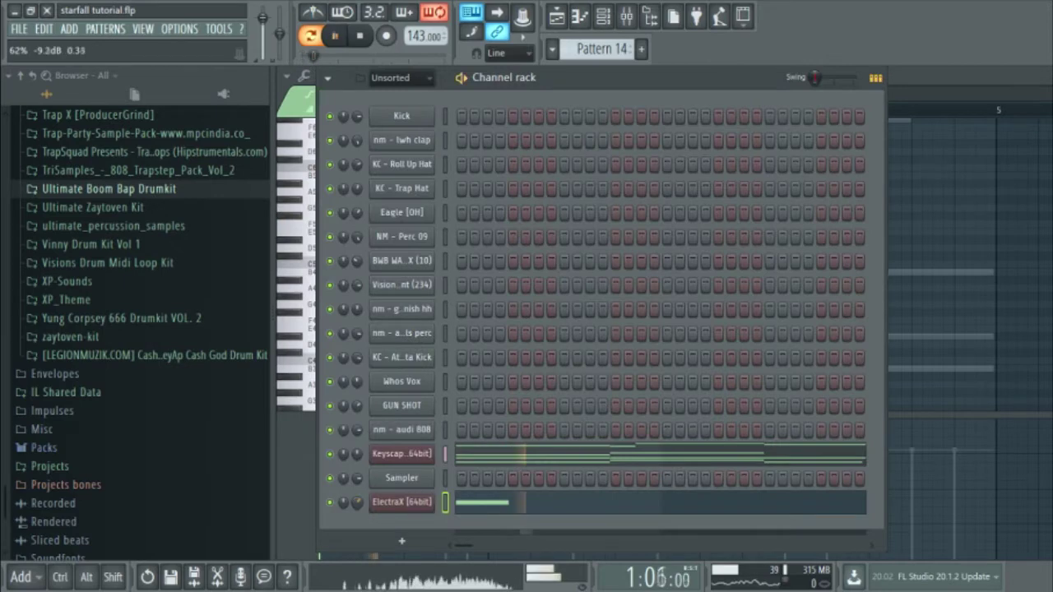
click(476, 504)
key(ctrl+a)
key(ctrl+Up)
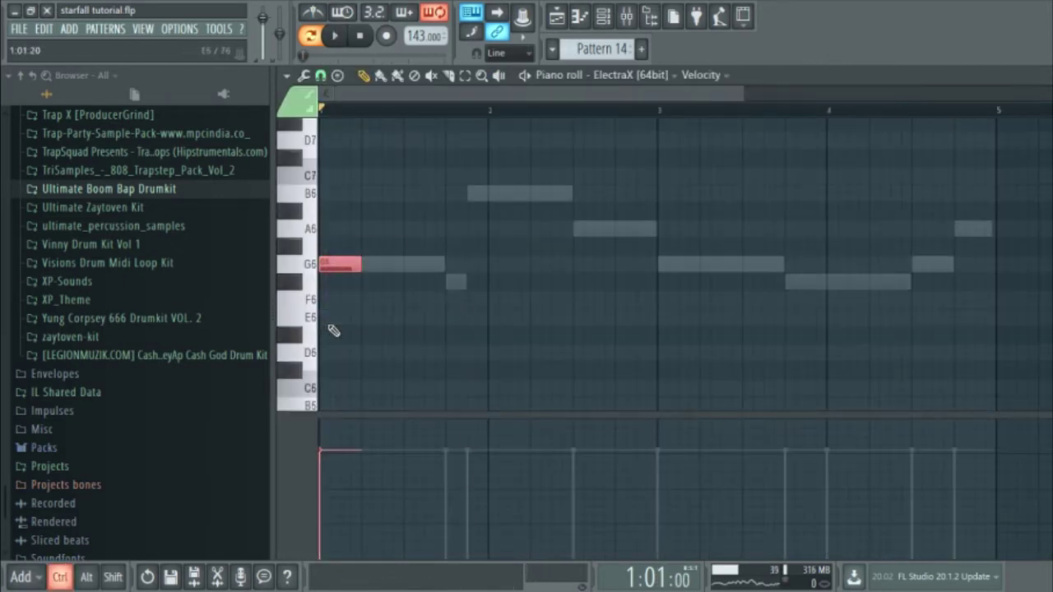
key(ctrl+Up)
click(372, 283)
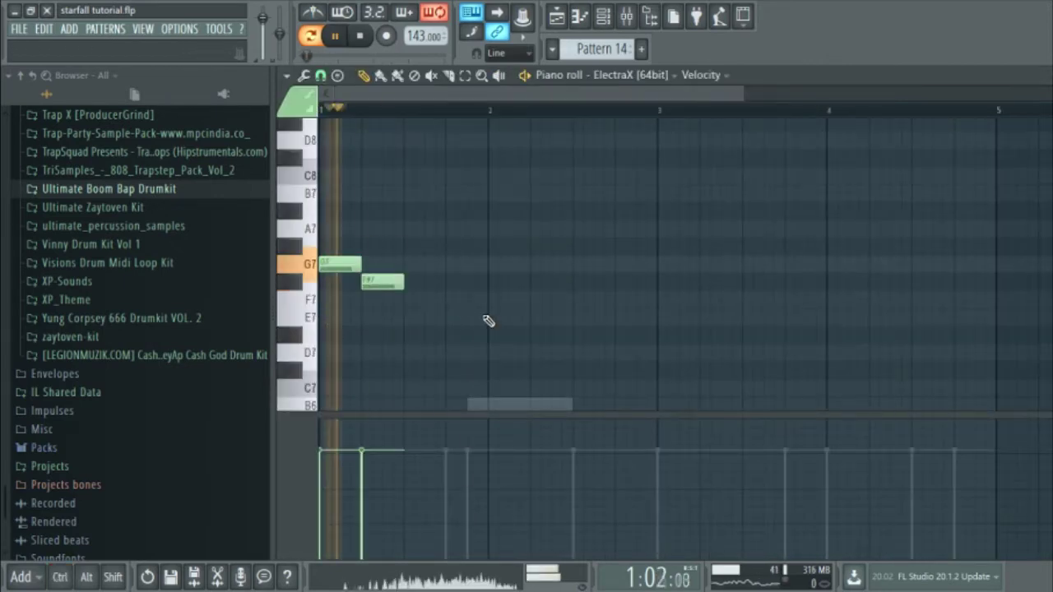
scroll(381, 293, down, 4)
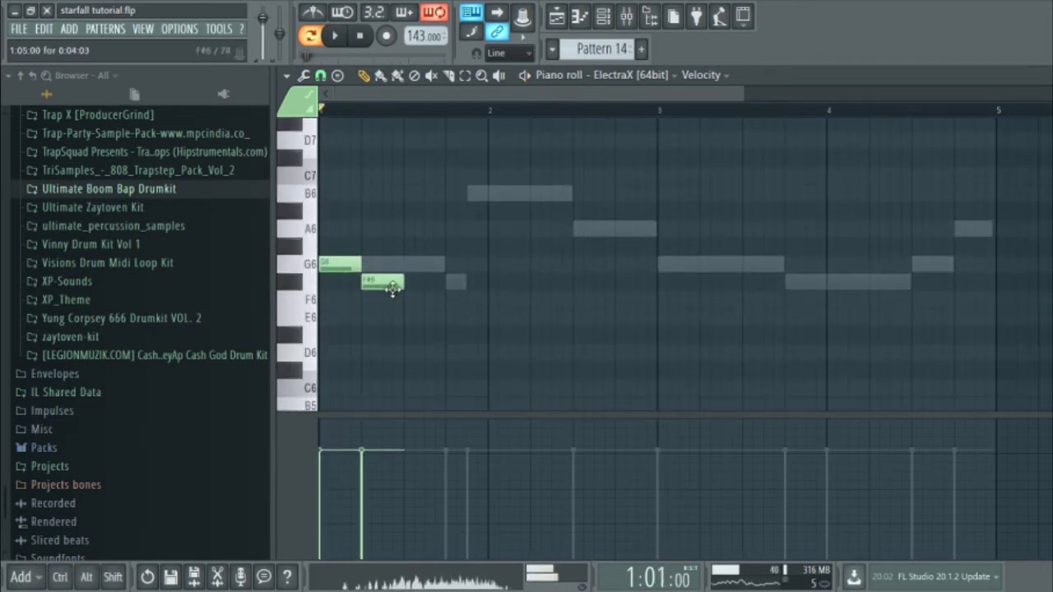
right_click(402, 286)
scroll(351, 239, up, 4)
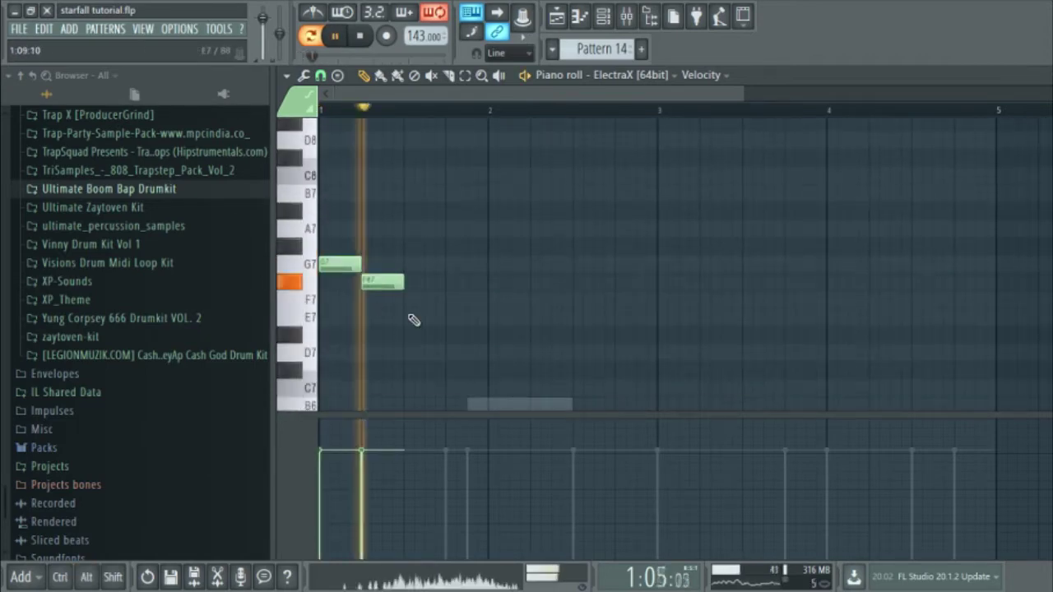
Finish the ElectraX arpeggio in bar 1 with E7 and B6 on the remaining beats.
scroll(471, 321, down, 1)
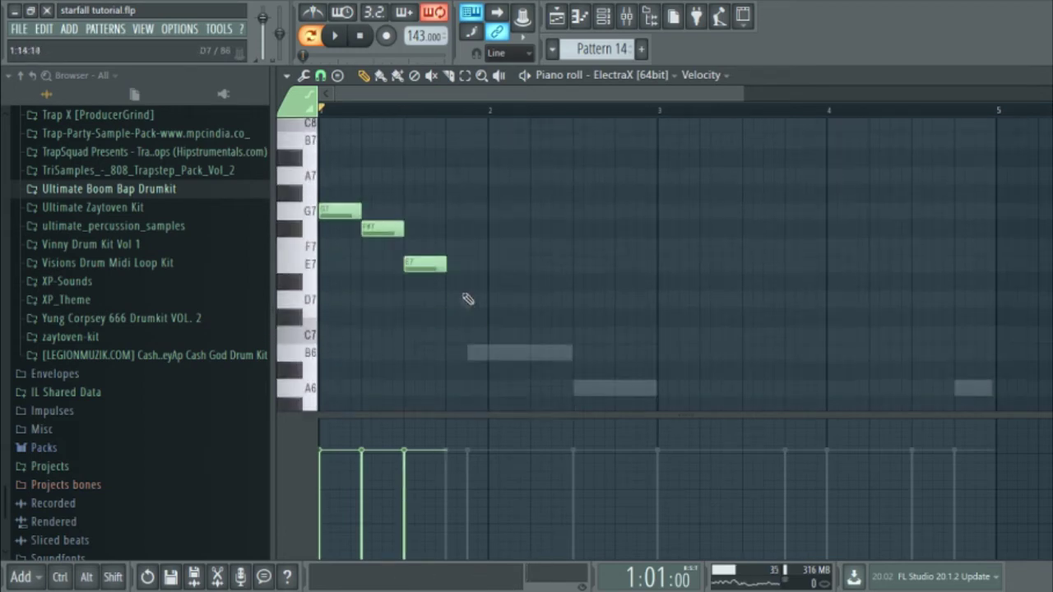
key(space)
drag(470, 332, 466, 351)
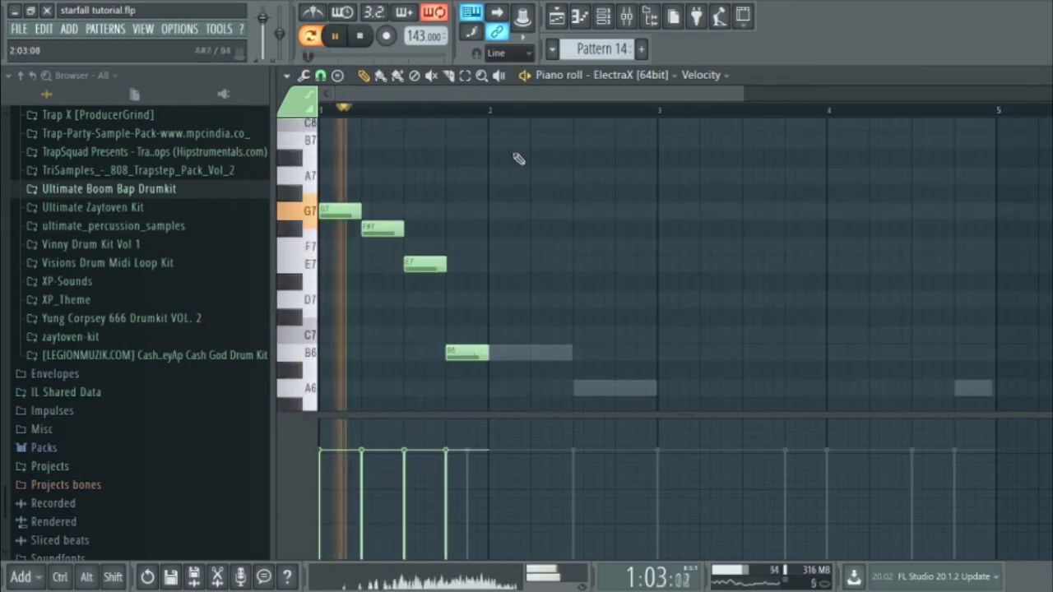
Fill bar 2 of the ElectraX arpeggio with one-beat notes G7, F#7, E7 and C7.
click(512, 211)
click(539, 230)
click(579, 263)
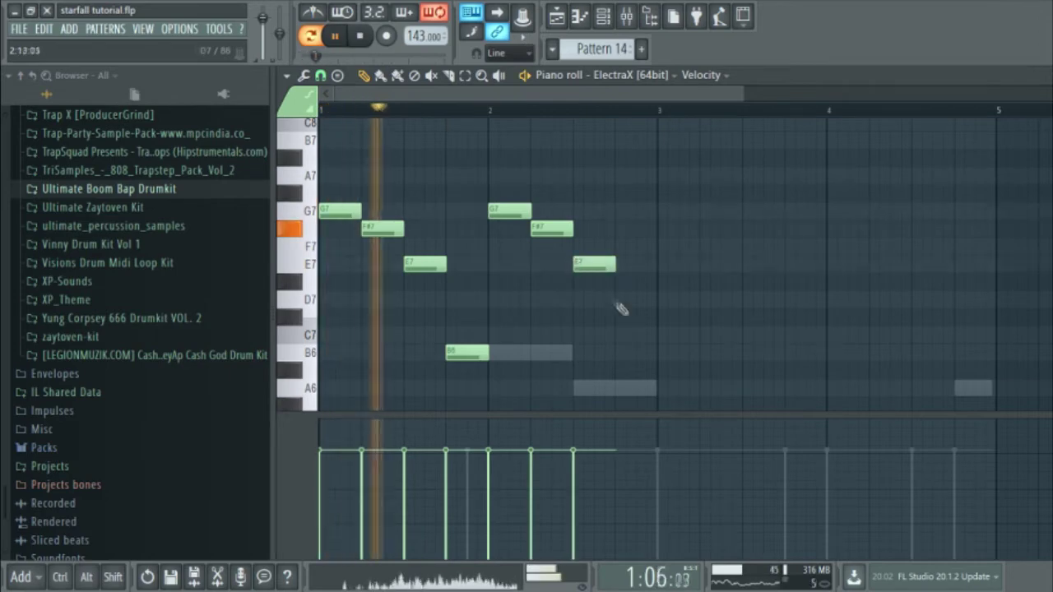
click(634, 335)
scroll(626, 199, down, 1)
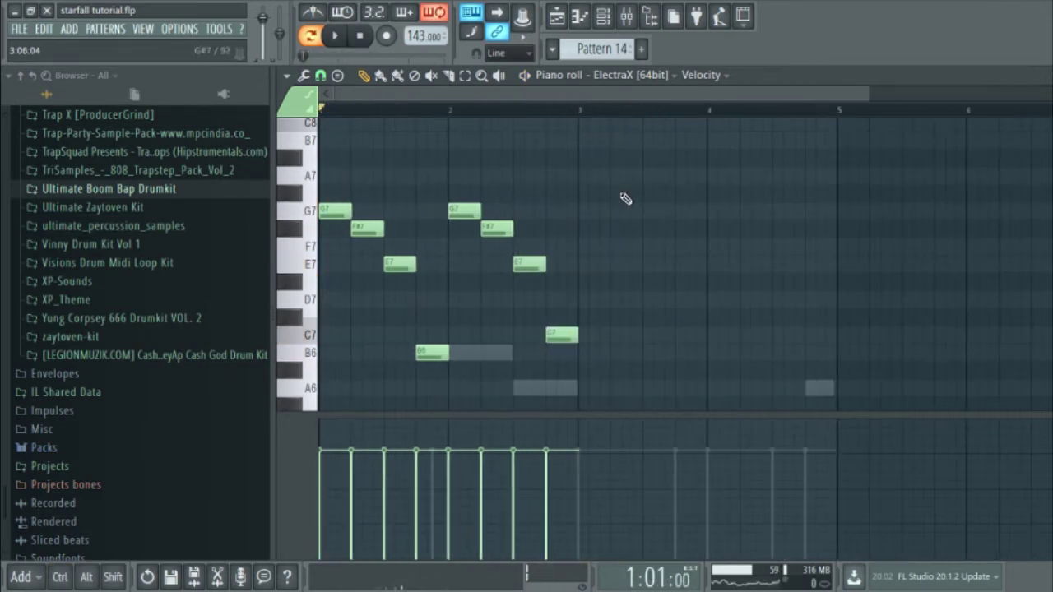
Fill bar 3 of the ElectraX arpeggio with one-beat notes B7, A7, B7 and F#7.
scroll(595, 211, up, 3)
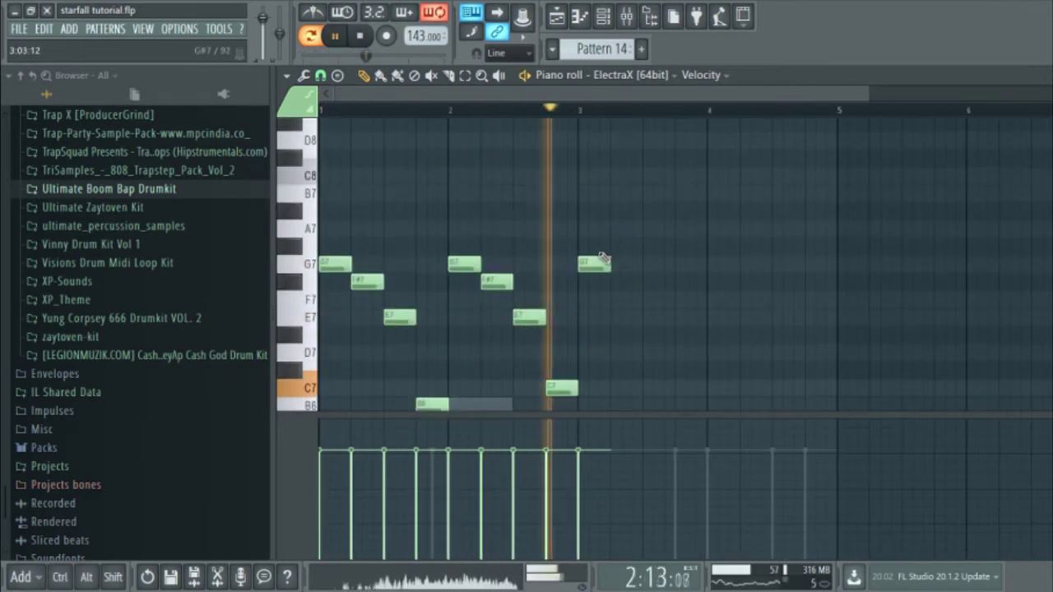
key(space)
click(618, 228)
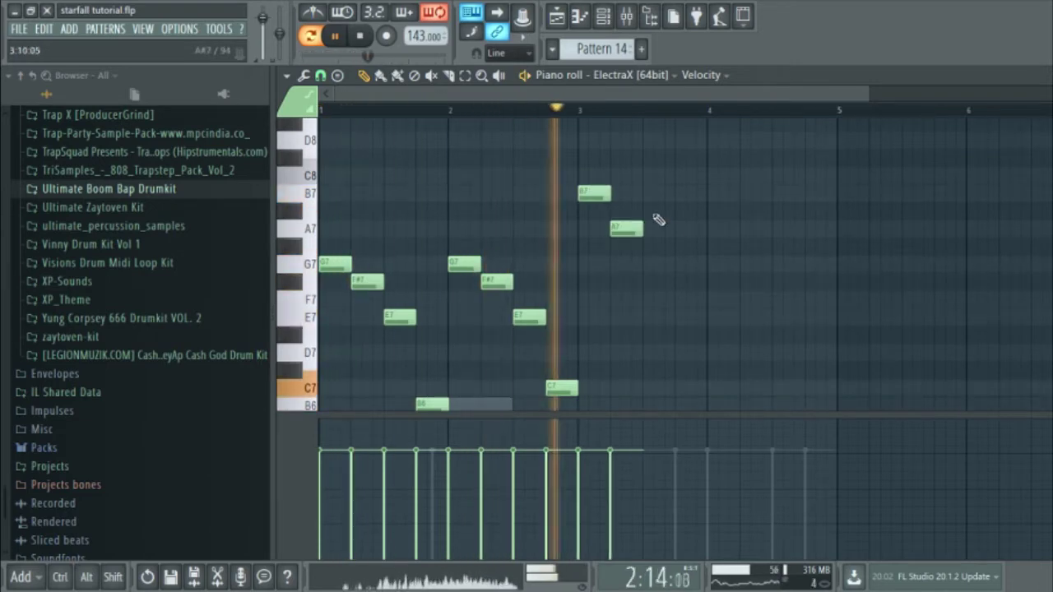
click(687, 282)
key(space)
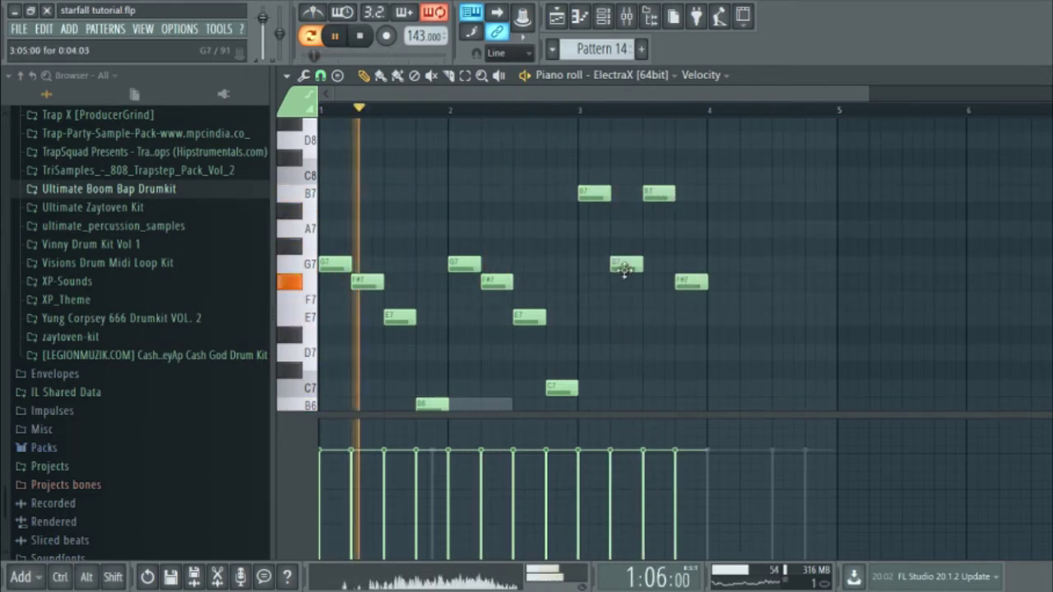
Fill bar 4 of the ElectraX arpeggio with one-beat notes A7, G7, F7 and E7.
scroll(625, 269, down, 2)
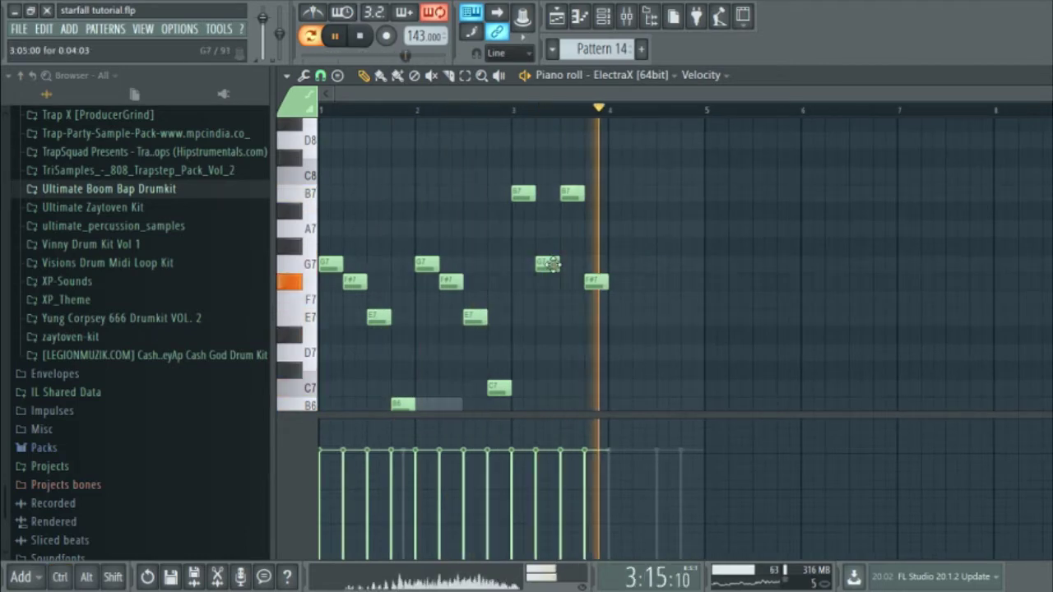
click(619, 230)
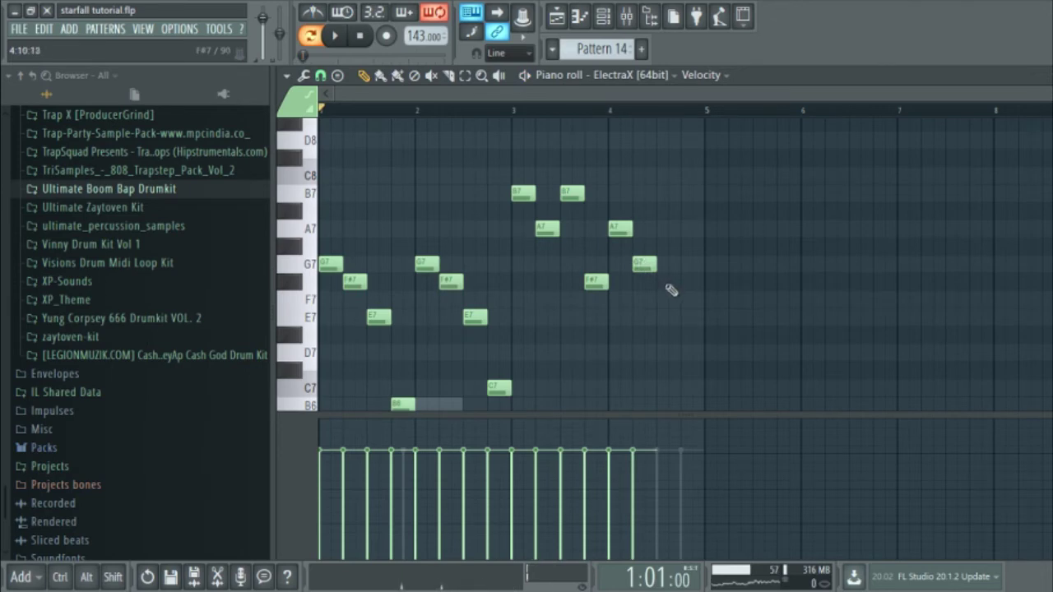
drag(669, 284, 669, 301)
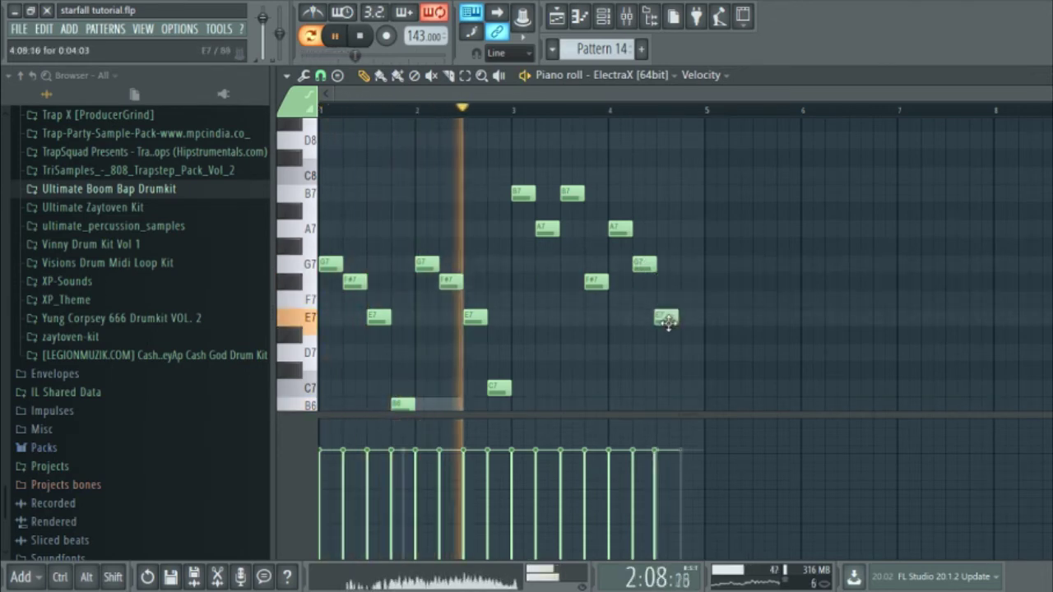
click(693, 318)
key(space)
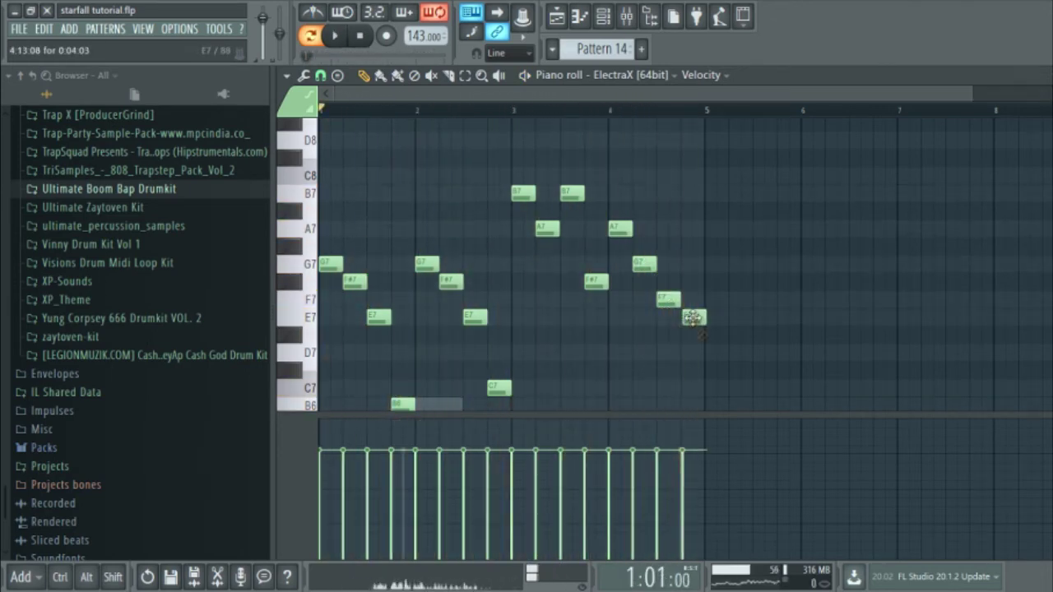
Play the arpeggio from mid-bar 3, replace the F7 in bar 4 with F#7 and realign the bar's last notes to the beat.
click(563, 109)
key(space)
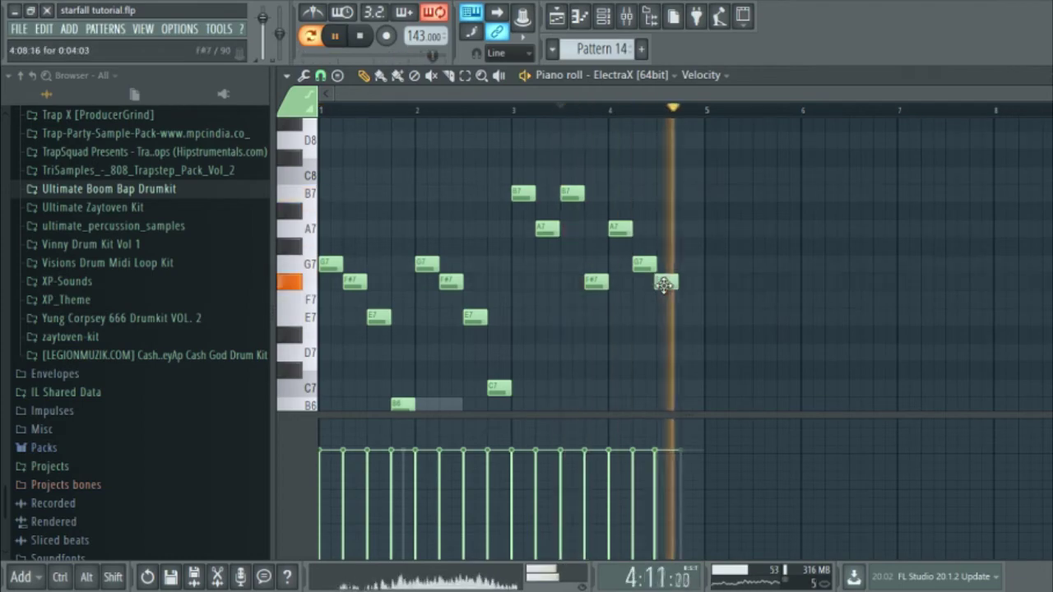
key(space)
click(679, 313)
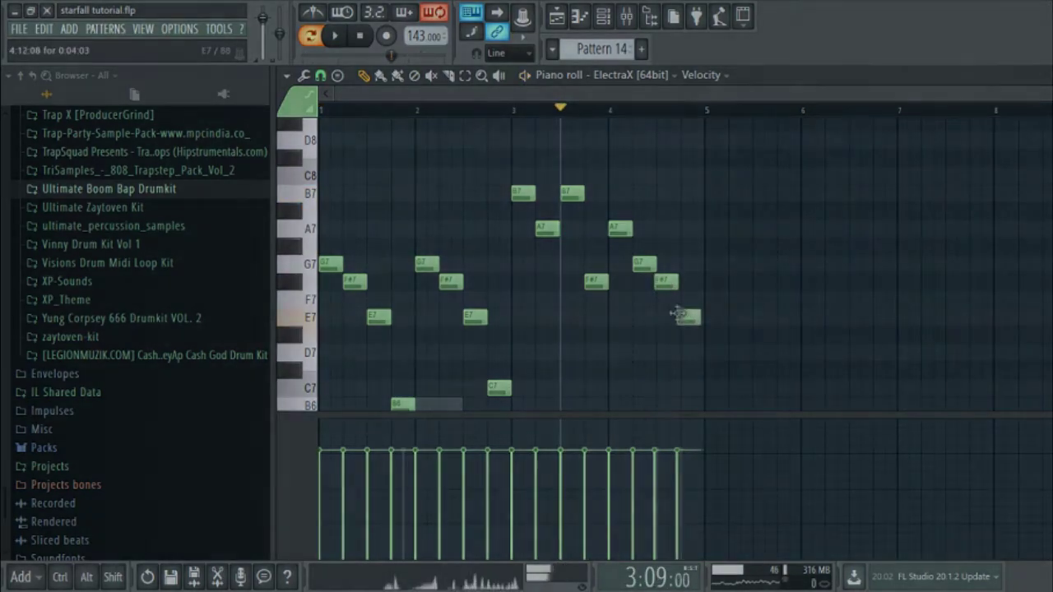
right_click(694, 321)
drag(668, 282, 671, 282)
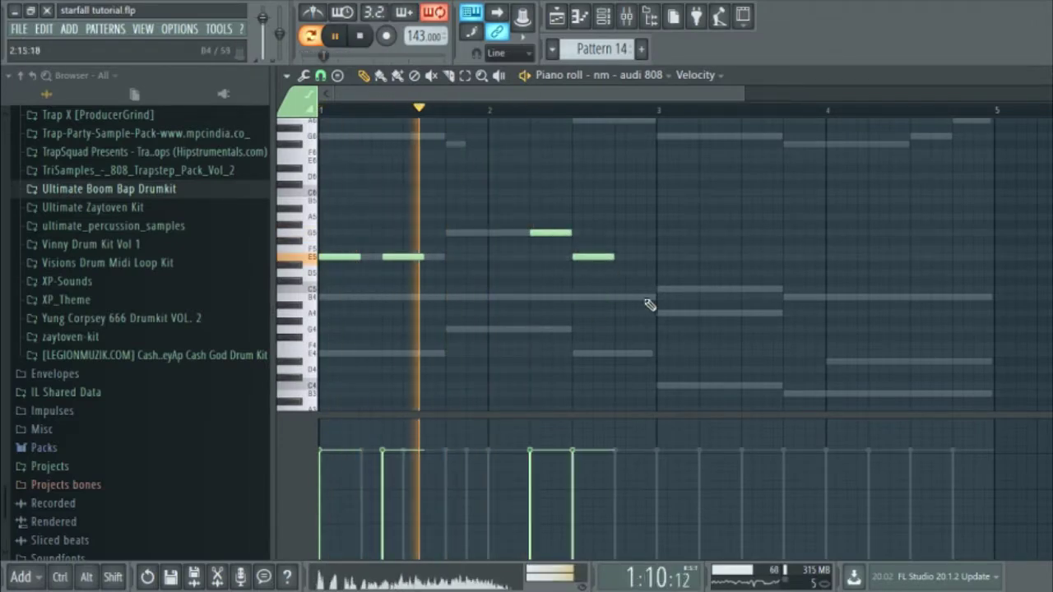
Add two one-beat A4 notes to the 808 line in bar 3, followed by a G#4 on its last beat.
key(space)
click(725, 313)
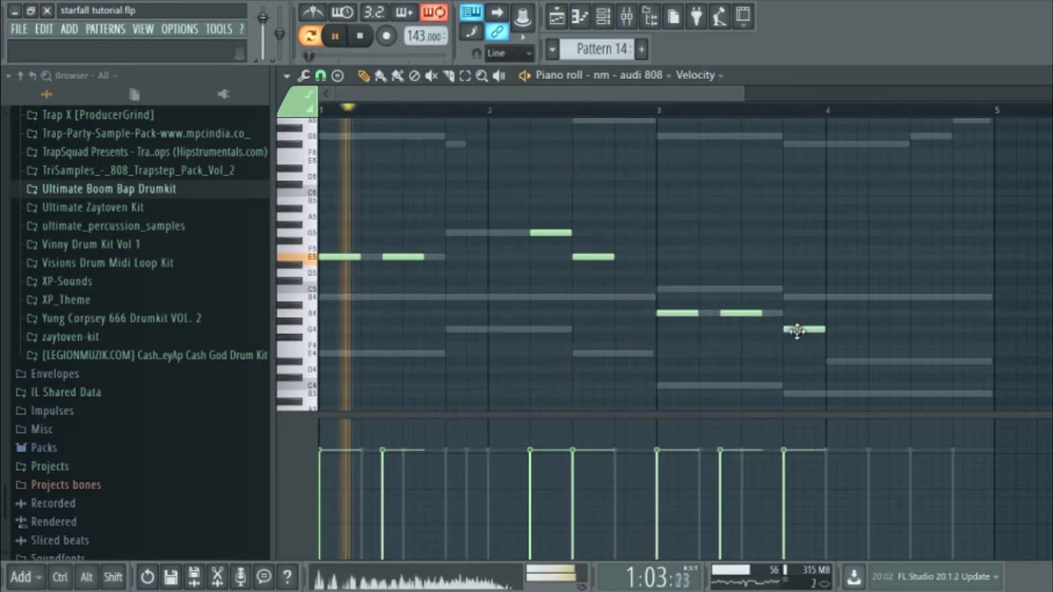
drag(796, 331, 796, 320)
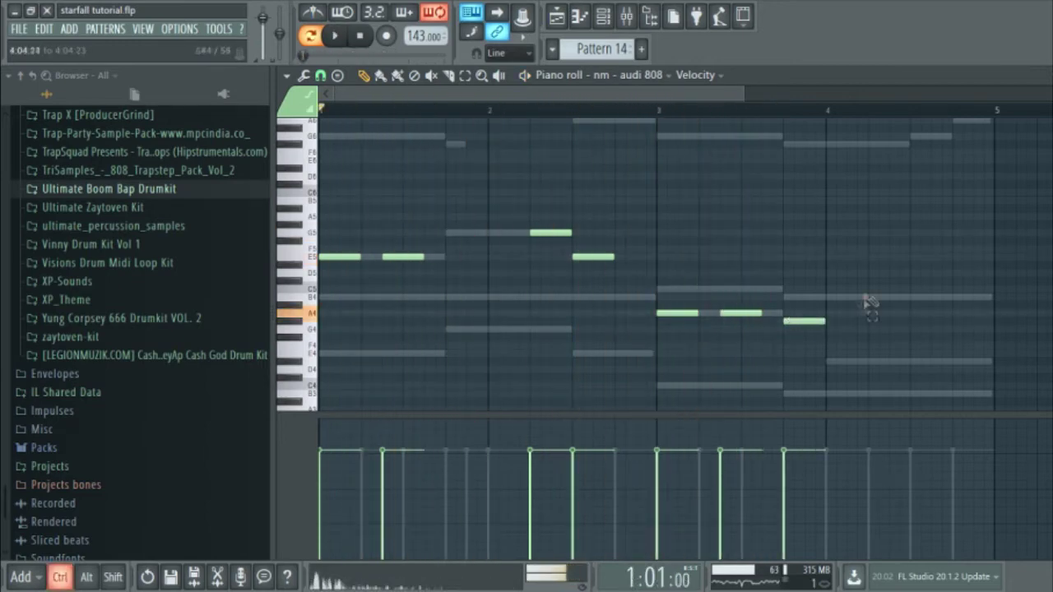
Raise the bar 3 notes of the 808 line to C5 and B4 and add one-beat B notes in bar 4.
key(space)
ctrl+click(732, 319)
scroll(766, 271, down, 1)
click(732, 298)
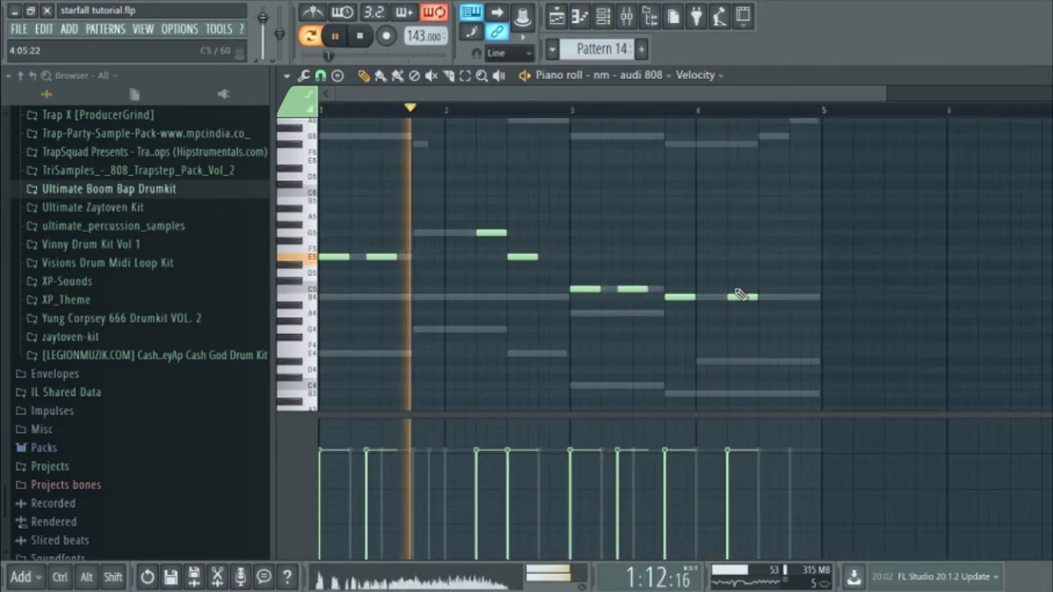
drag(763, 297, 790, 295)
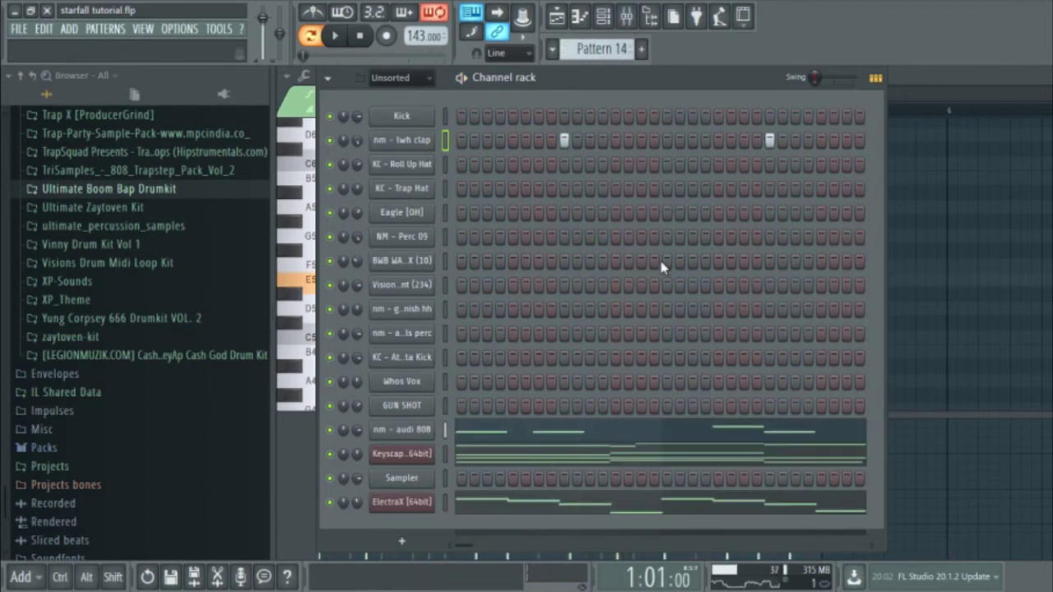
Add a half-beat G5 at the end of bar 1 and a half-beat C5 before bar 3's B4 in the 808 line.
click(504, 432)
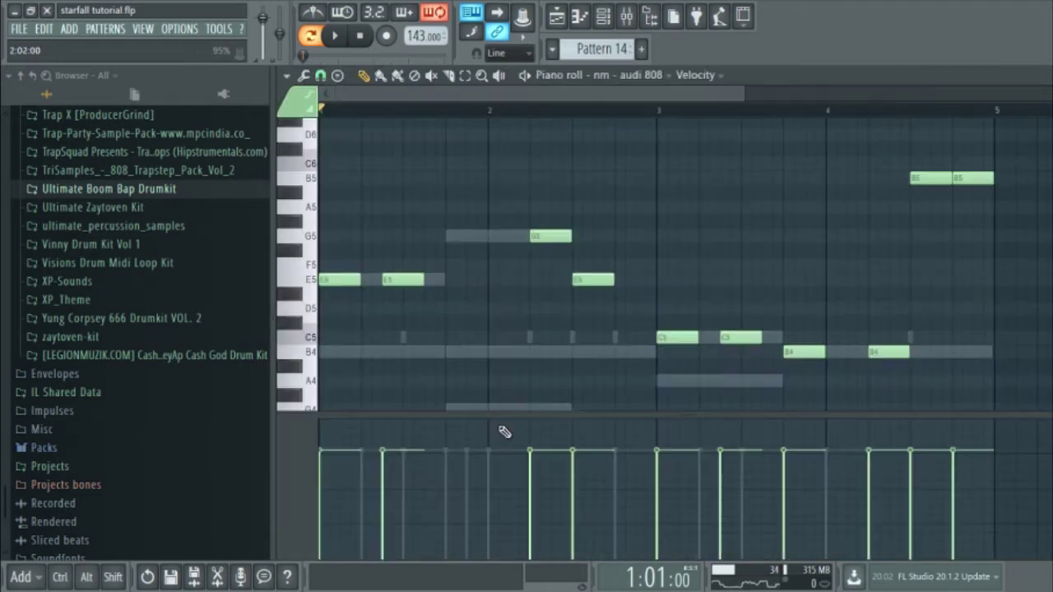
key(space)
key(space)
key(space)
click(470, 235)
drag(505, 234, 487, 234)
click(772, 337)
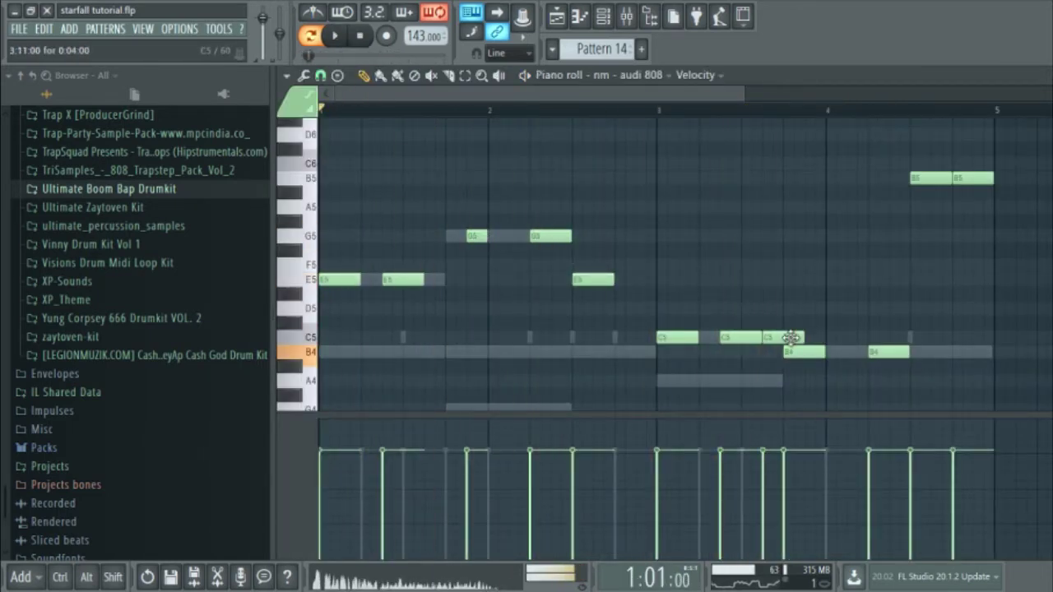
scroll(900, 358, down, 1)
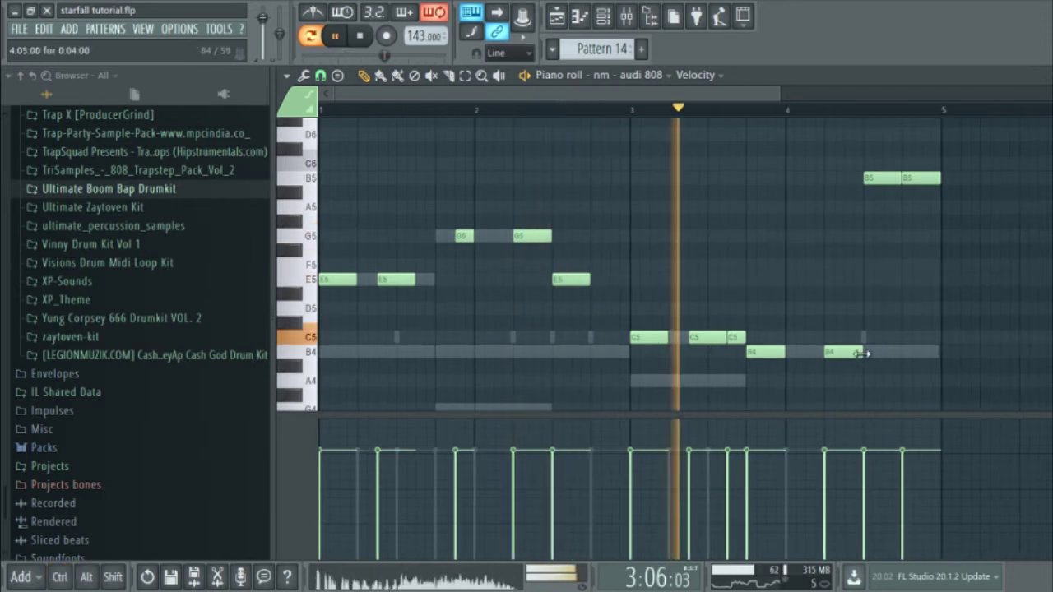
Show the channel rack and play the pattern to check the bass together with the drums.
key(F6)
key(space)
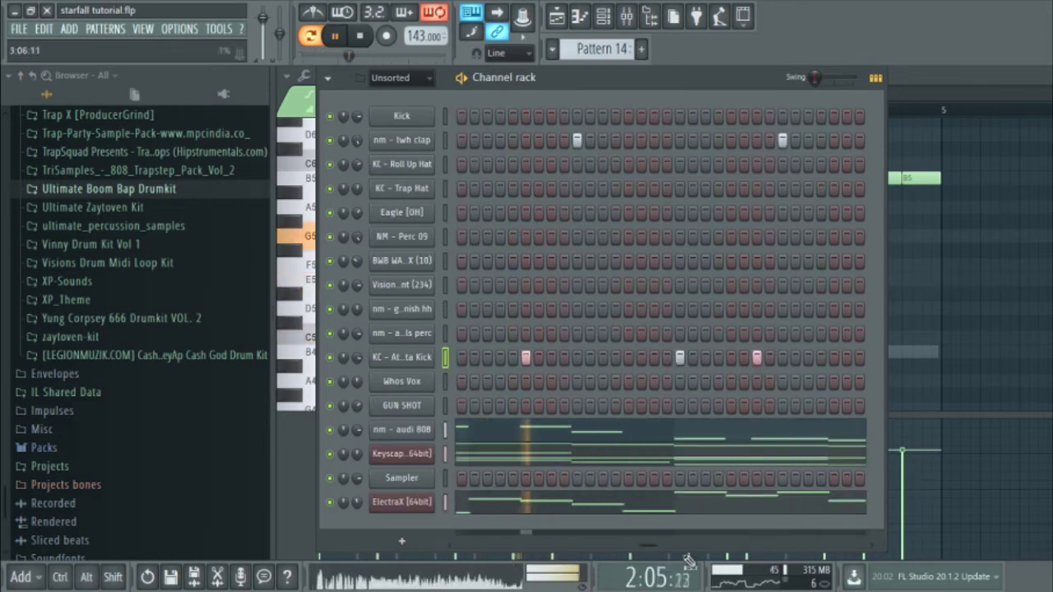
key(space)
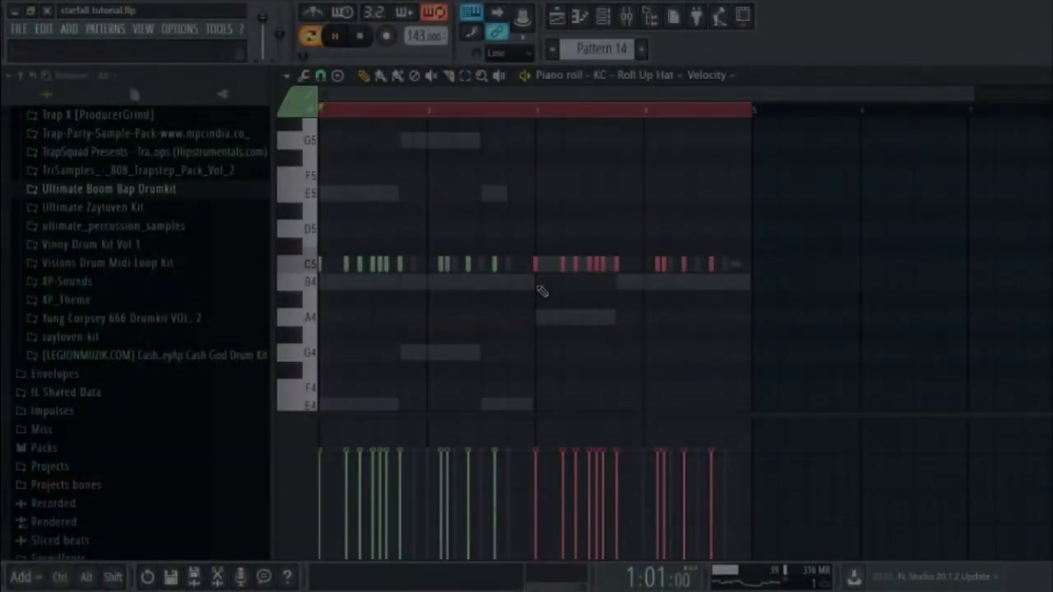
Check the Roll Up Hat notes during playback and deselect the copied notes in bars 3 and 4.
scroll(540, 281, up, 3)
scroll(541, 278, down, 4)
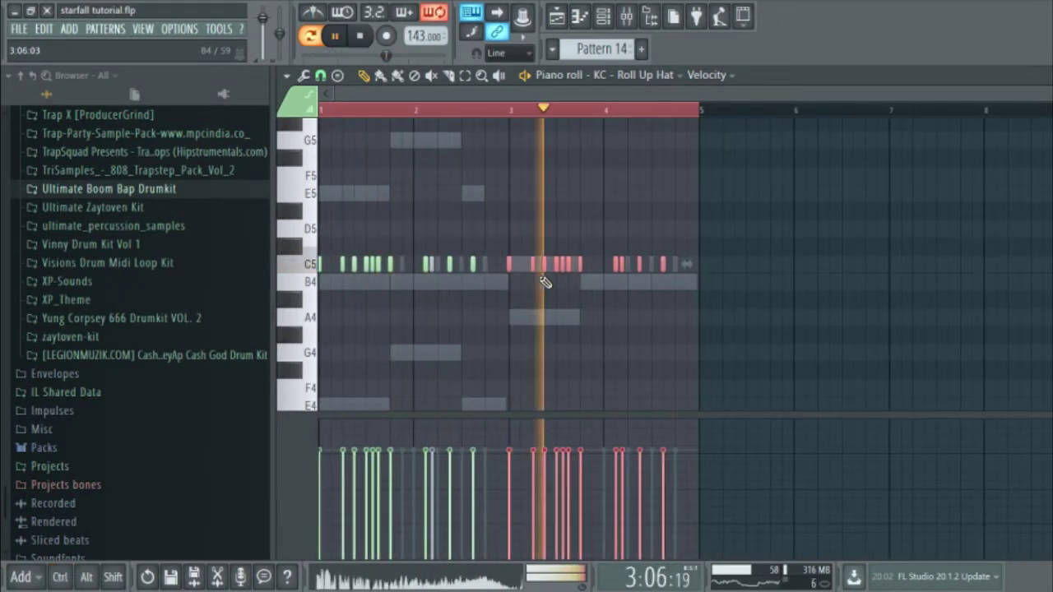
scroll(496, 266, up, 3)
click(452, 262)
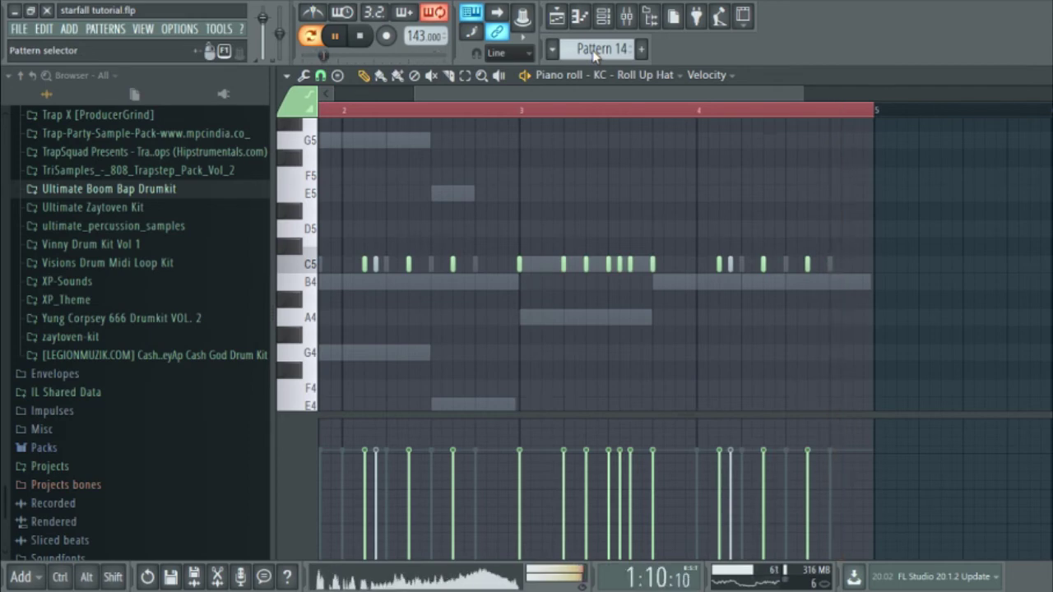
Program Trap Hat hits on steps 1, 7, 15 and 21 of Pattern 14 and an Eagle [OH] hit on step 29.
key(F6)
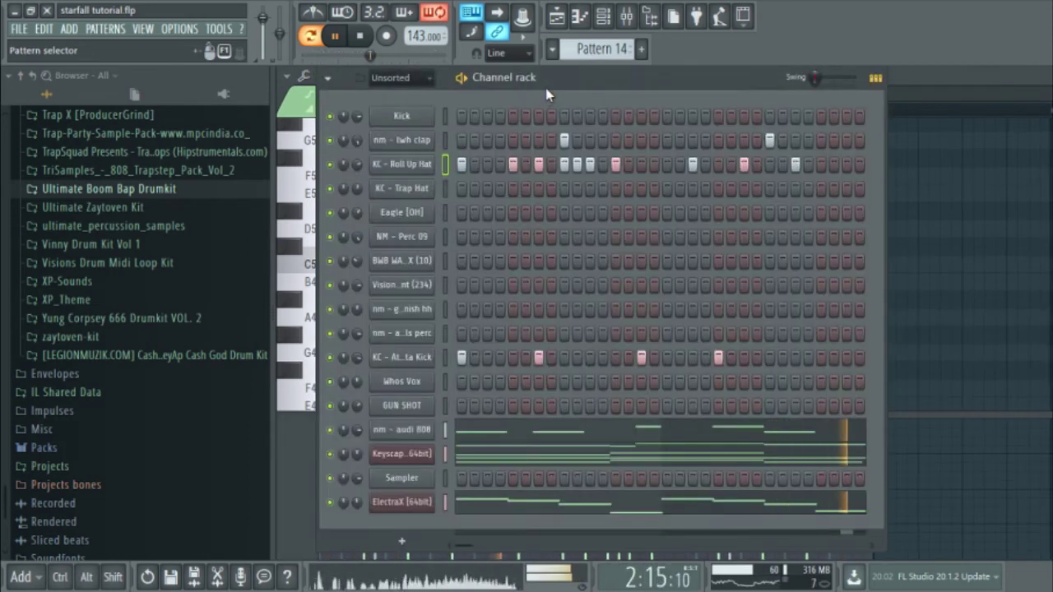
key(KP_Add)
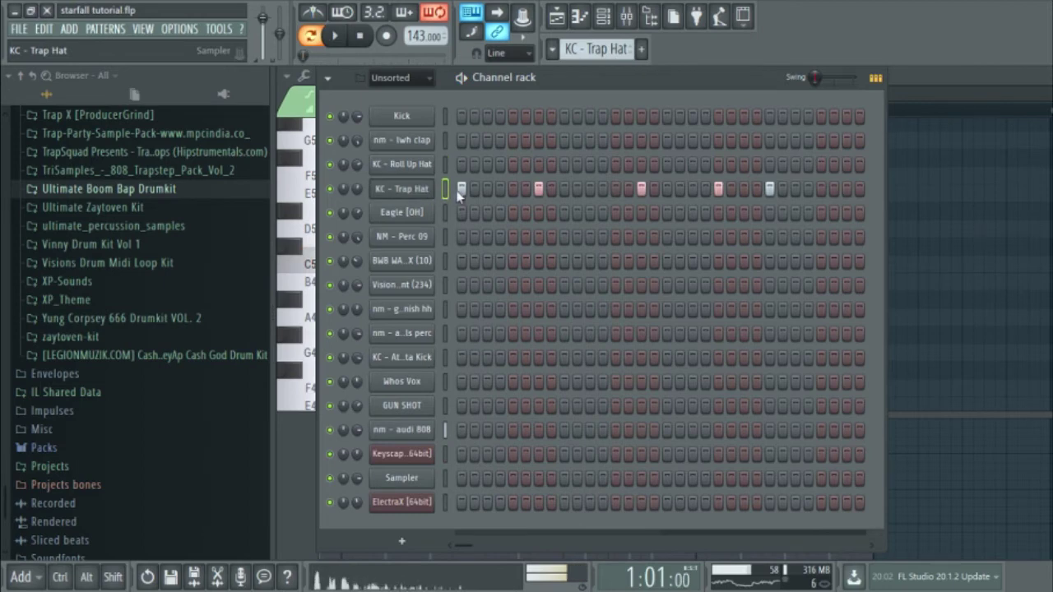
key(KP_Subtract)
click(538, 189)
key(space)
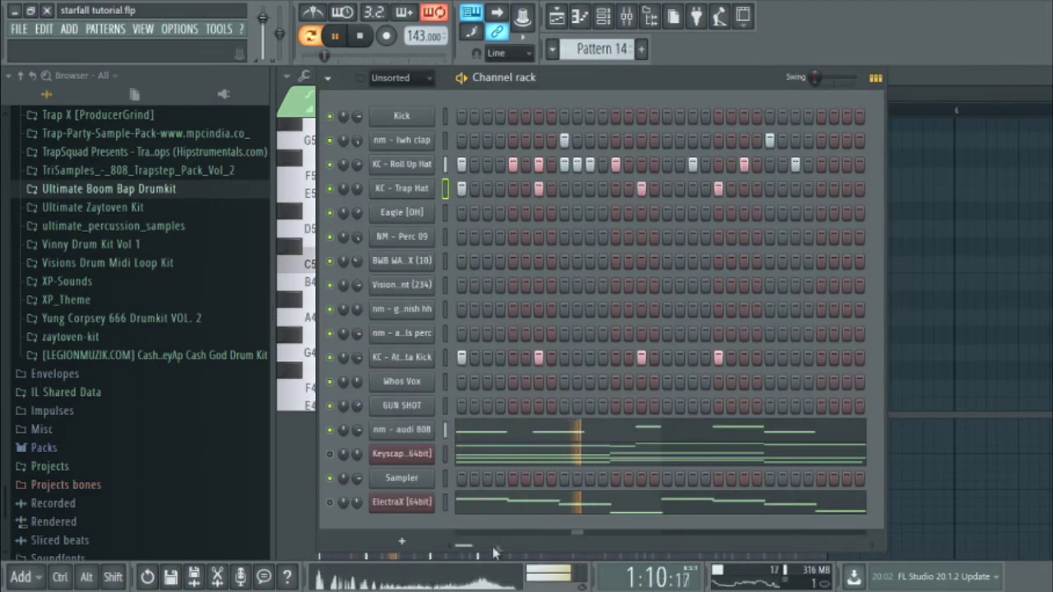
click(718, 188)
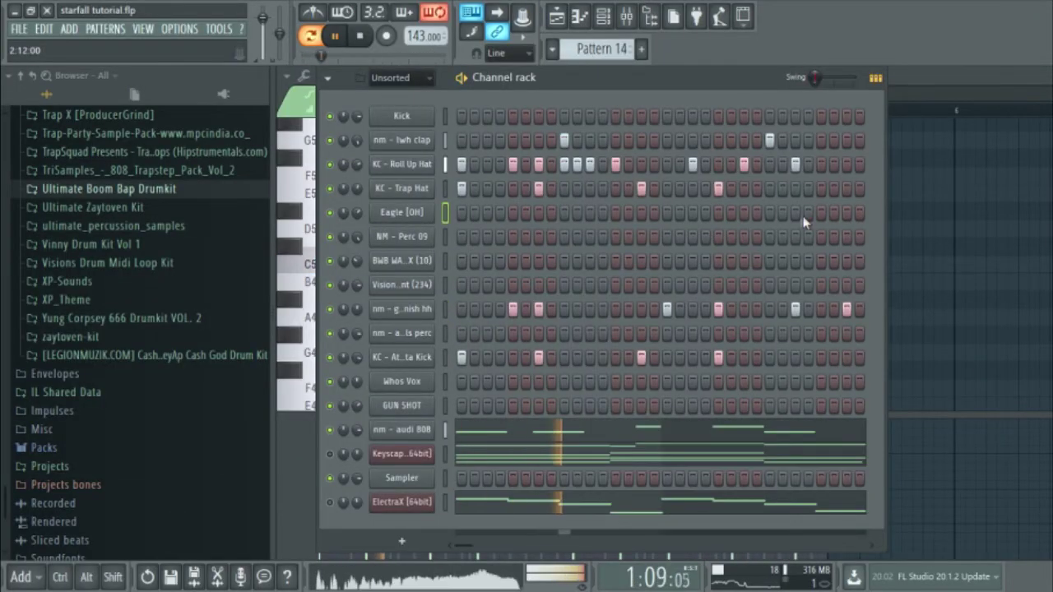
click(820, 212)
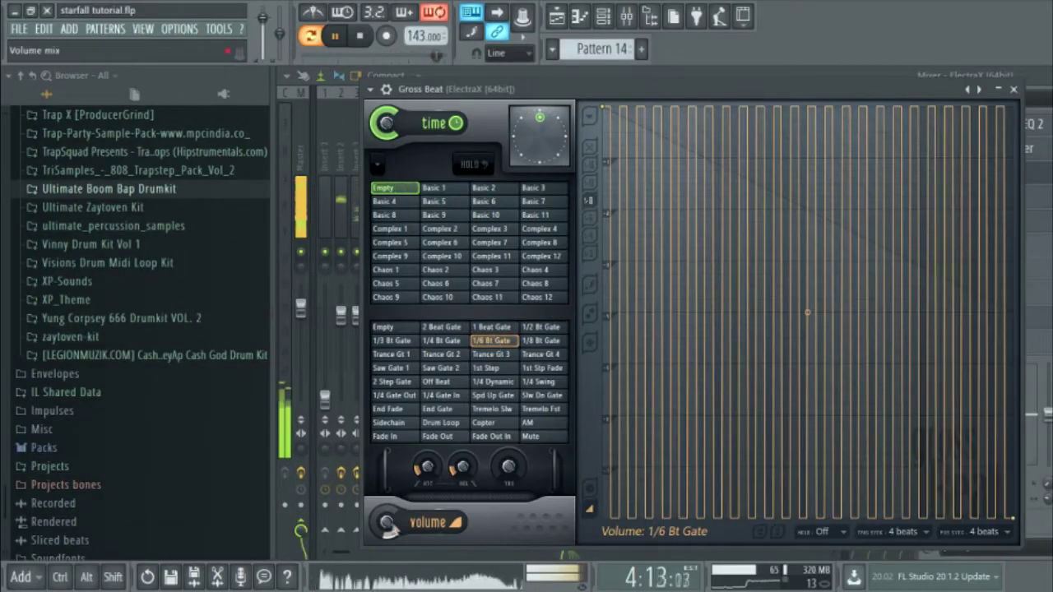
Close the ElectraX Gross Beat effect and open Maximus on the Master track.
click(1013, 89)
click(301, 205)
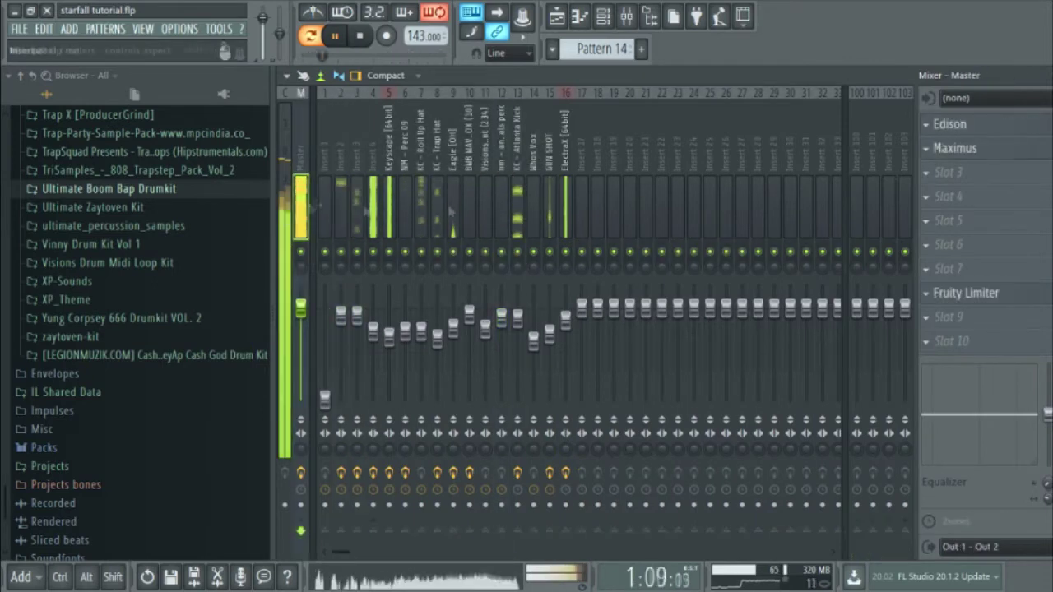
click(955, 149)
Solo mixer insert 4 and open the effect in its second slot.
click(401, 429)
click(398, 454)
click(825, 212)
click(372, 208)
right_click(372, 253)
click(979, 151)
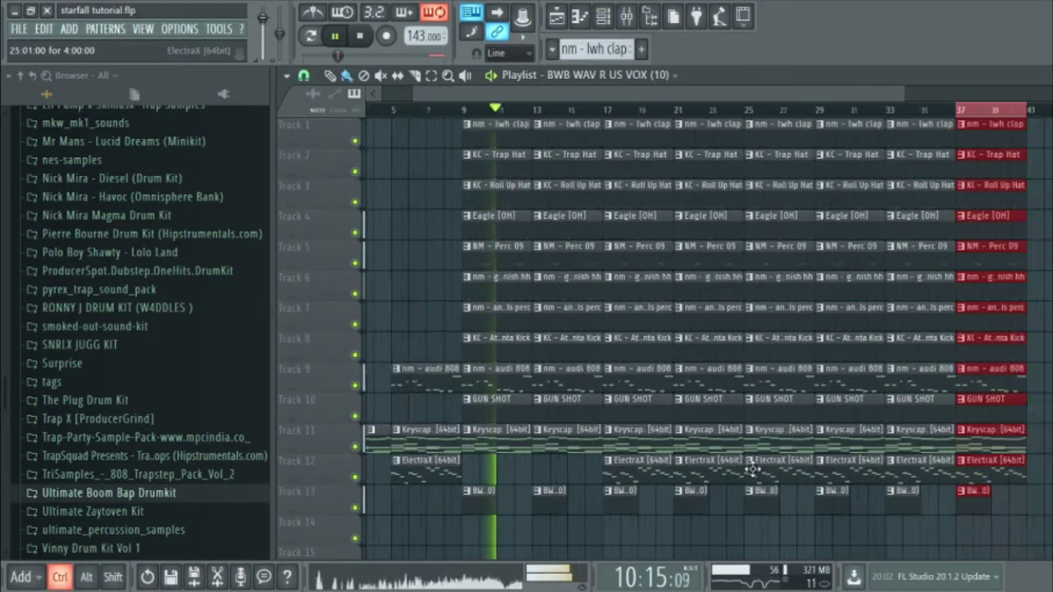
Delete the ElectraX, Atlanta Kick and NM - Perc 09 clips at bars 25 and 29 of the playlist.
scroll(822, 461, up, 3)
right_click(767, 352)
right_click(848, 333)
right_click(798, 258)
right_click(864, 260)
scroll(867, 324, down, 4)
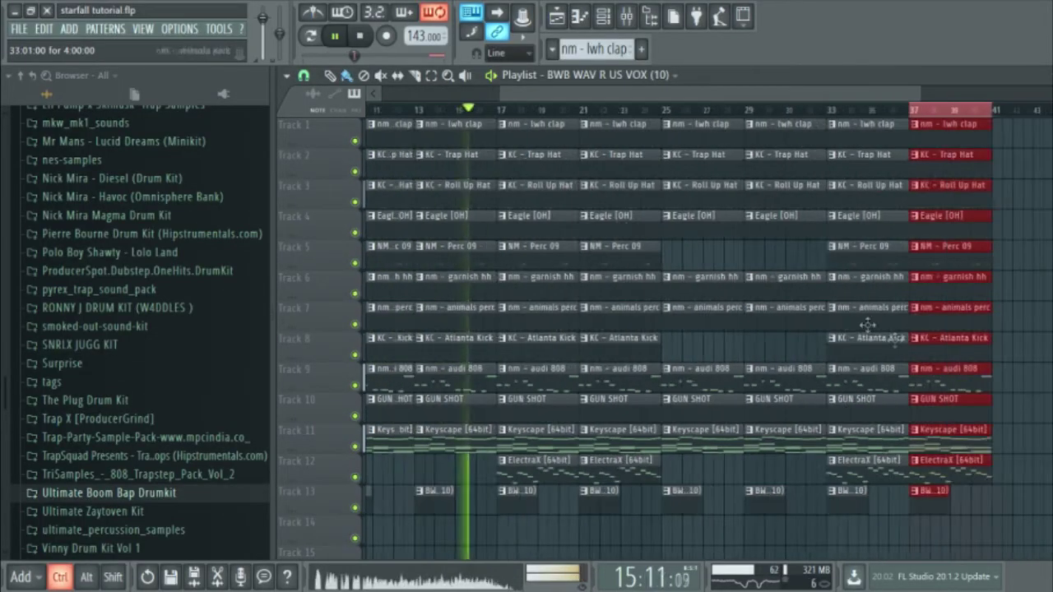
Delete the NM - Perc 09, Atlanta Kick and ElectraX clips at bar 33 and place an ElectraX clip back there.
scroll(867, 329, up, 2)
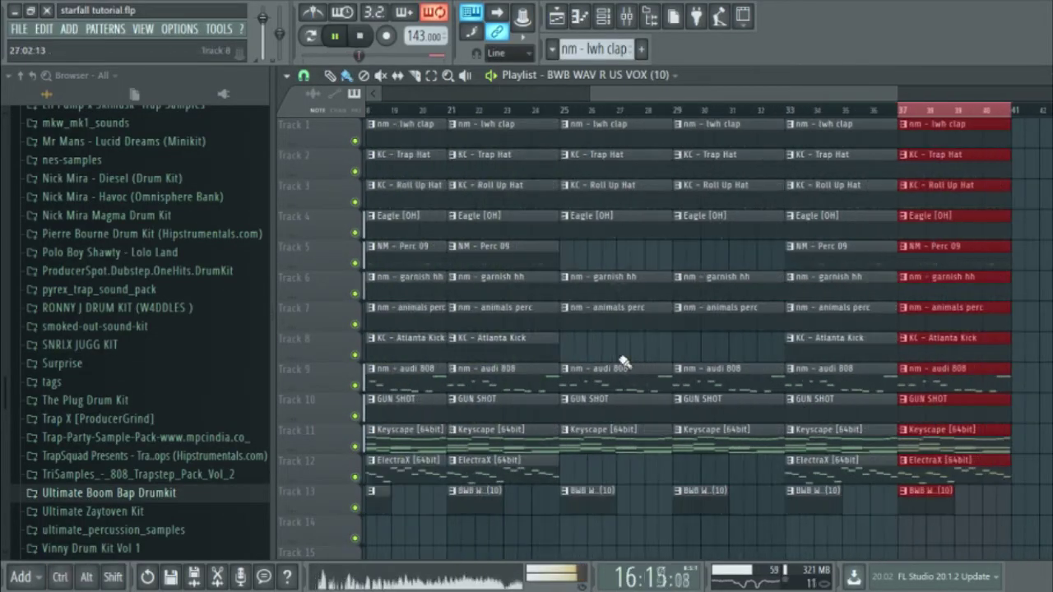
right_click(810, 247)
right_click(810, 344)
right_click(810, 465)
scroll(797, 265, down, 2)
scroll(795, 265, up, 2)
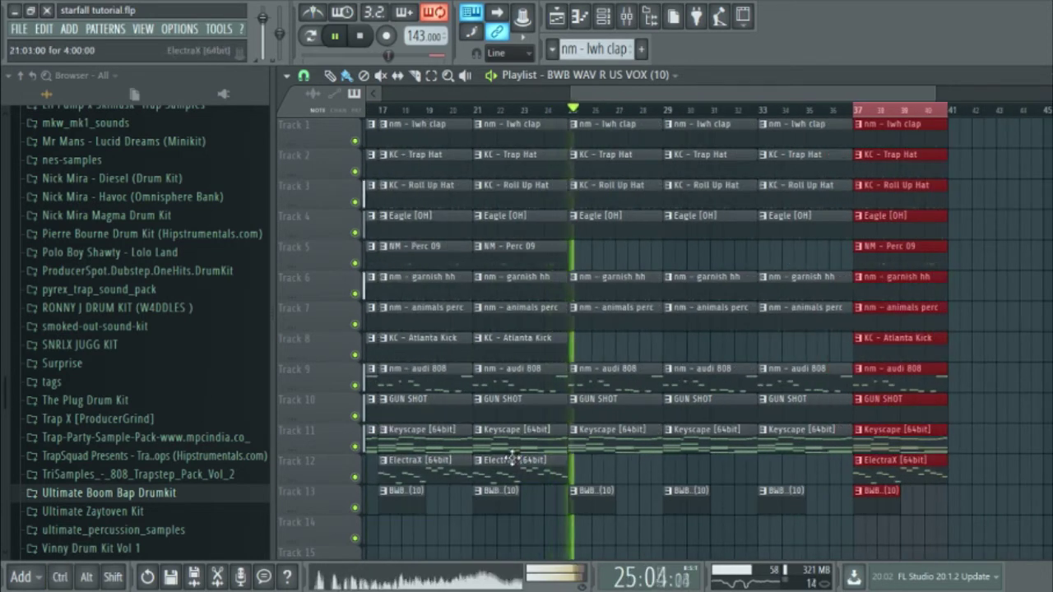
click(513, 459)
click(798, 469)
Play the song from bar 24 and try removing the Roll Up Hat clip at bar 25.
click(557, 110)
right_click(612, 194)
key(ctrl+z)
Delete the garnish hh clips at bars 25, 29, 33 and 37.
right_click(632, 279)
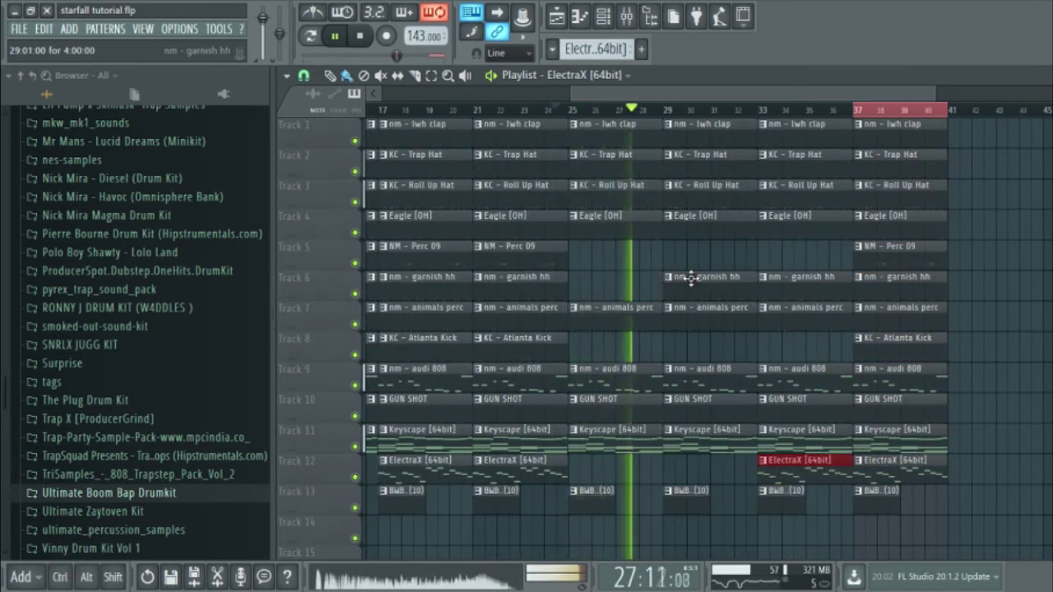
right_click(695, 280)
scroll(815, 298, down, 2)
scroll(819, 298, up, 2)
right_click(795, 288)
right_click(848, 287)
Place an NM - Perc 09 clip at bar 33 and delete the Atlanta Kick clip at bar 37.
click(839, 253)
scroll(741, 279, up, 2)
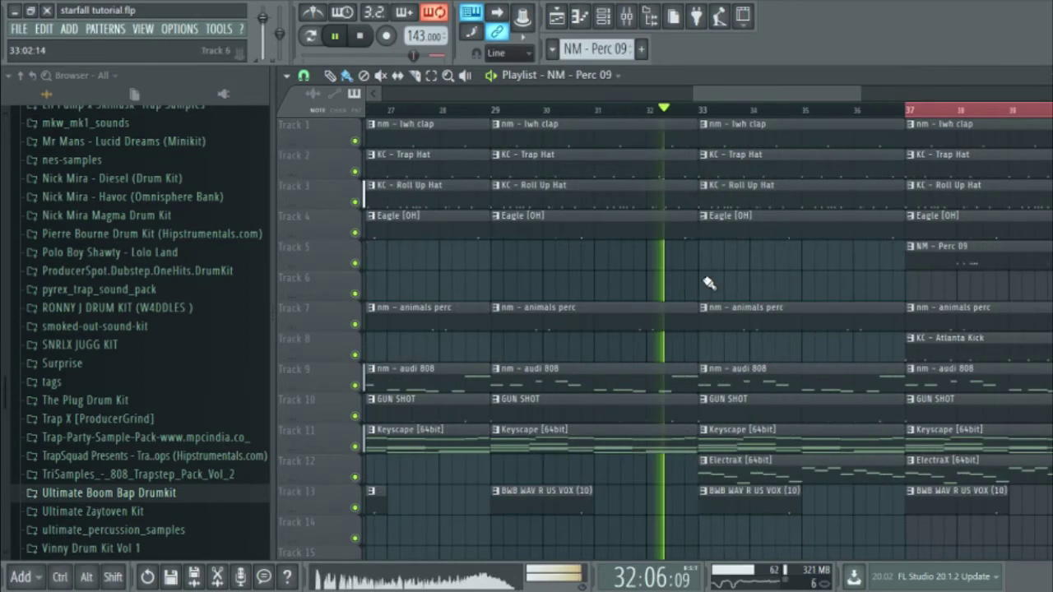
click(717, 262)
scroll(606, 256, down, 1)
right_click(872, 349)
scroll(851, 353, down, 2)
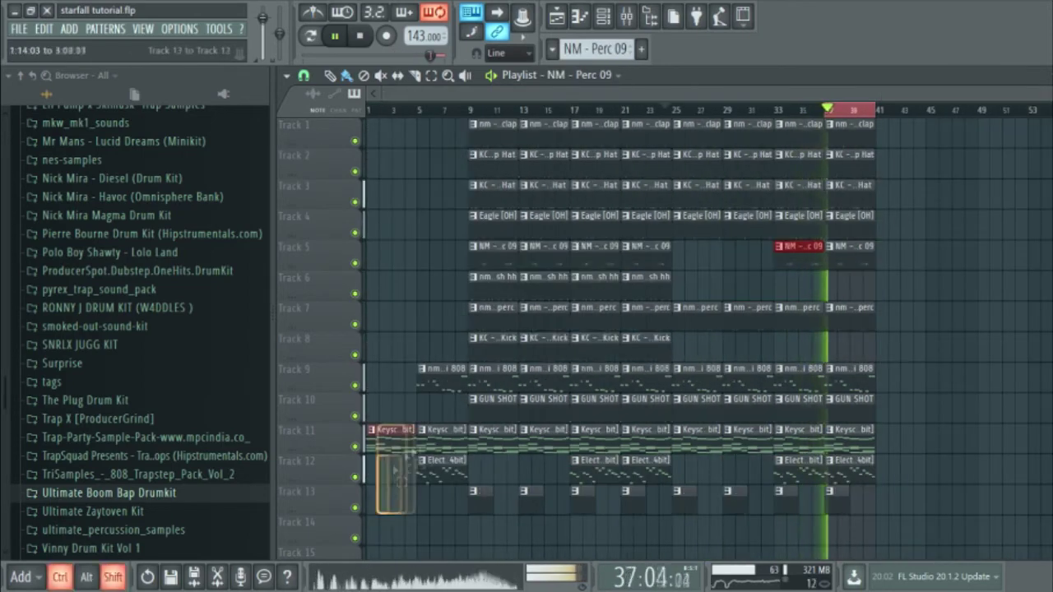
Copy the intro's Keyscape and ElectraX clips from bars 1-8 to bars 41-48.
drag(384, 496, 452, 445)
drag(406, 452, 916, 452)
scroll(917, 411, up, 2)
scroll(670, 357, down, 2)
ctrl+click(856, 382)
scroll(650, 216, down, 2)
Select the whole arrangement and duplicate it after bar 48.
key(ctrl+a)
key(ctrl+b)
scroll(924, 425, down, 1)
scroll(724, 385, up, 2)
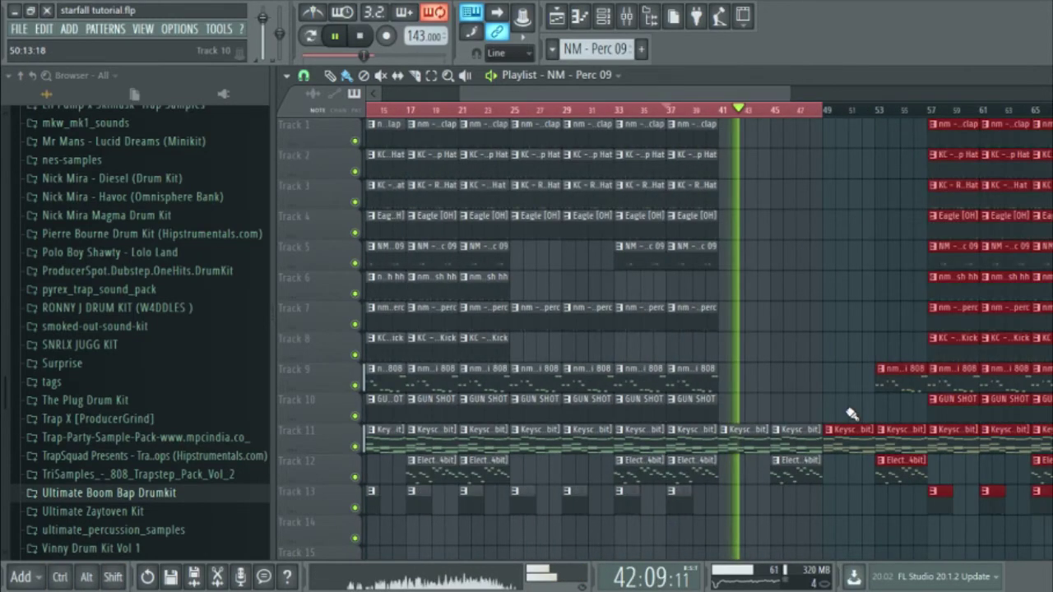
Move the duplicated arrangement eight bars earlier so its drums start at bar 49, and deselect the clips.
scroll(853, 413, down, 2)
drag(782, 441, 725, 440)
scroll(714, 411, up, 4)
scroll(905, 264, down, 4)
ctrl+click(1013, 277)
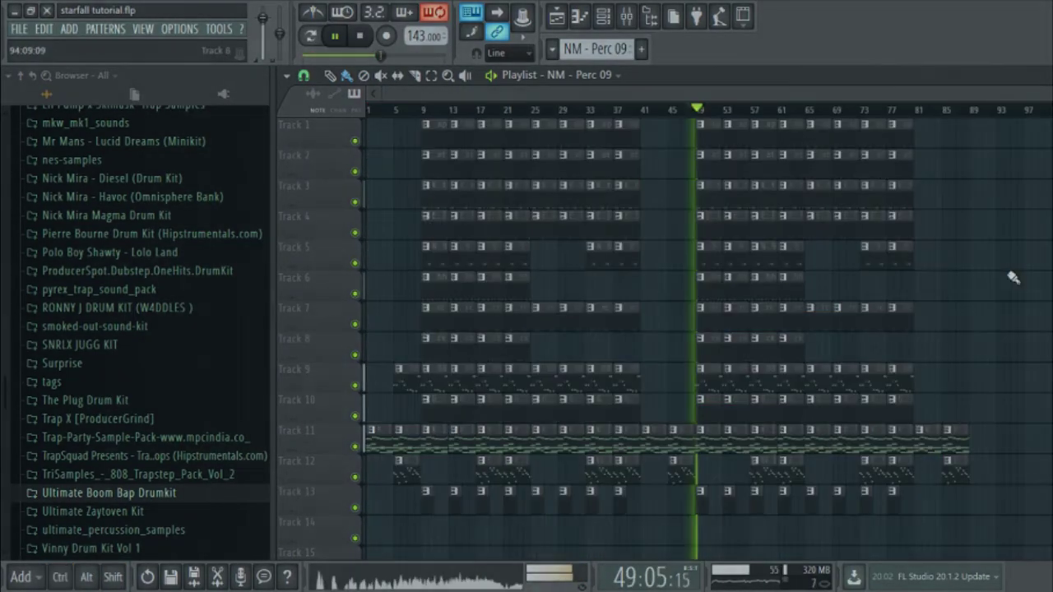
scroll(1018, 239, up, 2)
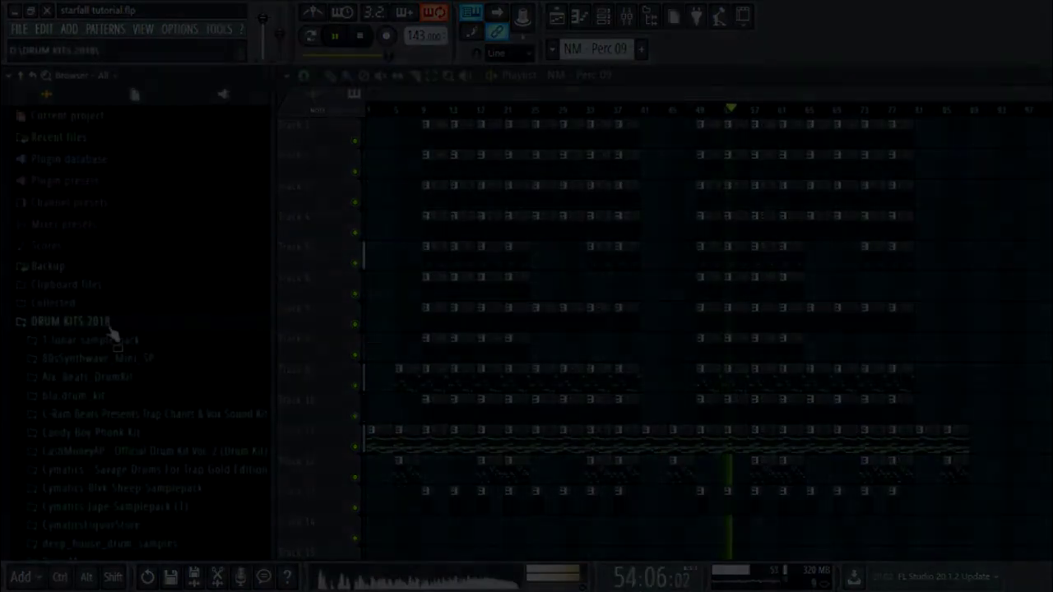